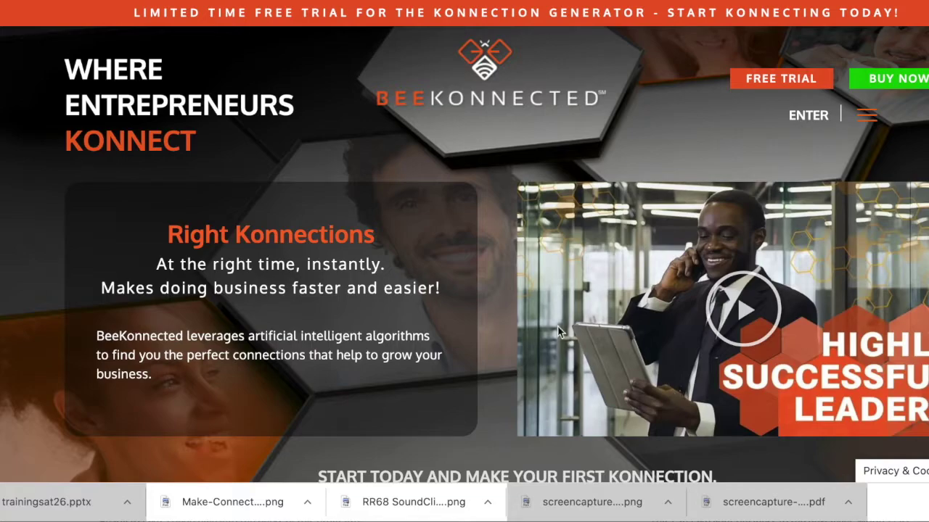
# Open the free-trial signup form and enter the user's first and last name
pyautogui.click(784, 84)
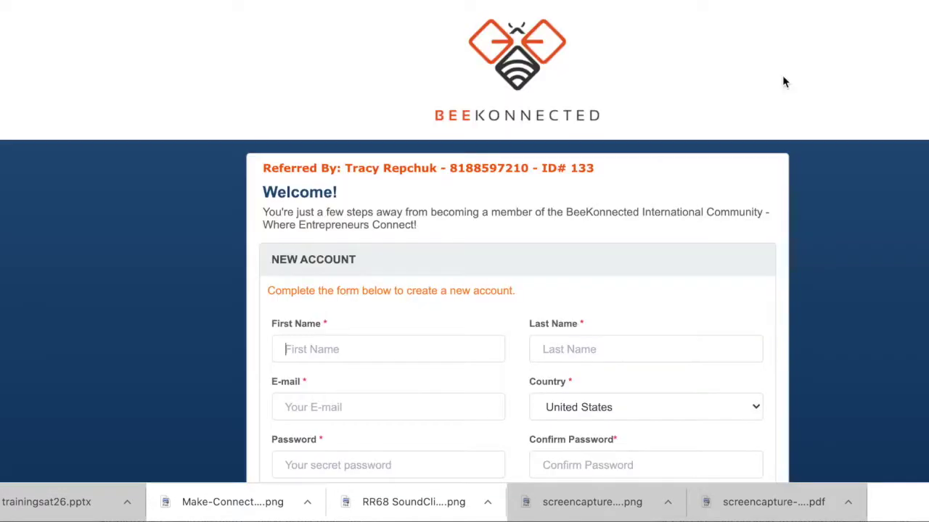
pyautogui.scroll(-3, 507, 274)
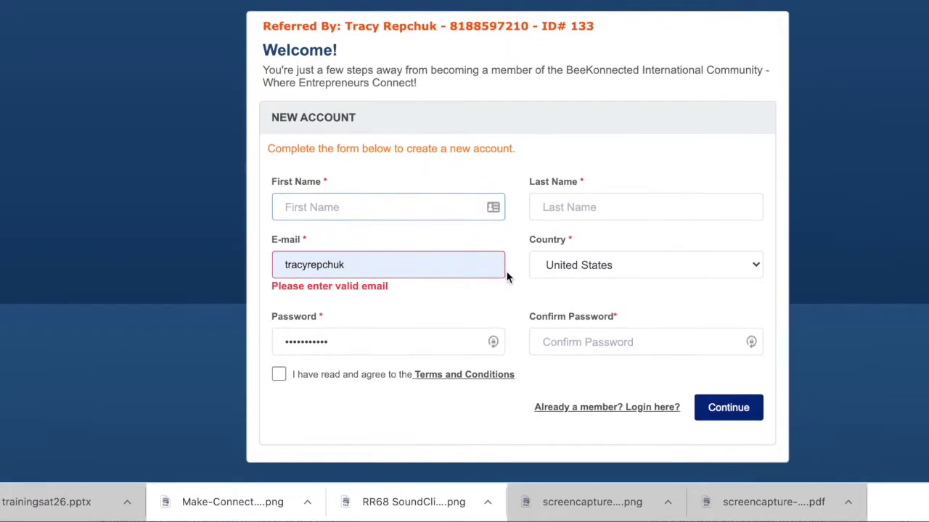
pyautogui.click(645, 206)
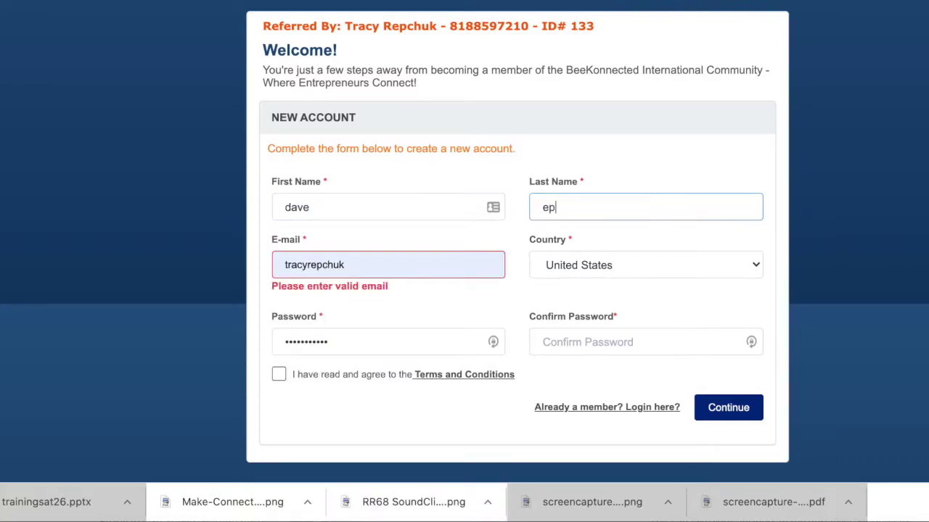
# Enter the e-mail address and a matching password twice, accept the terms, and submit
pyautogui.press('Tab')
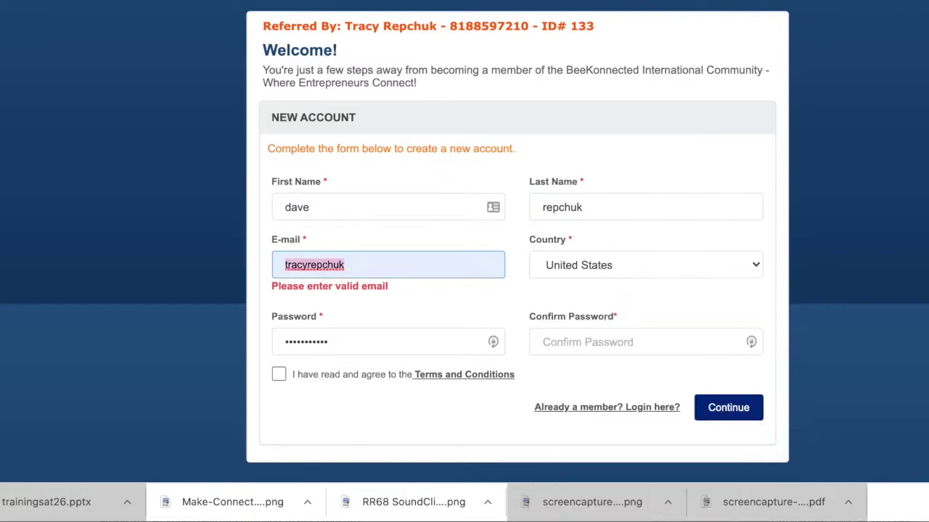
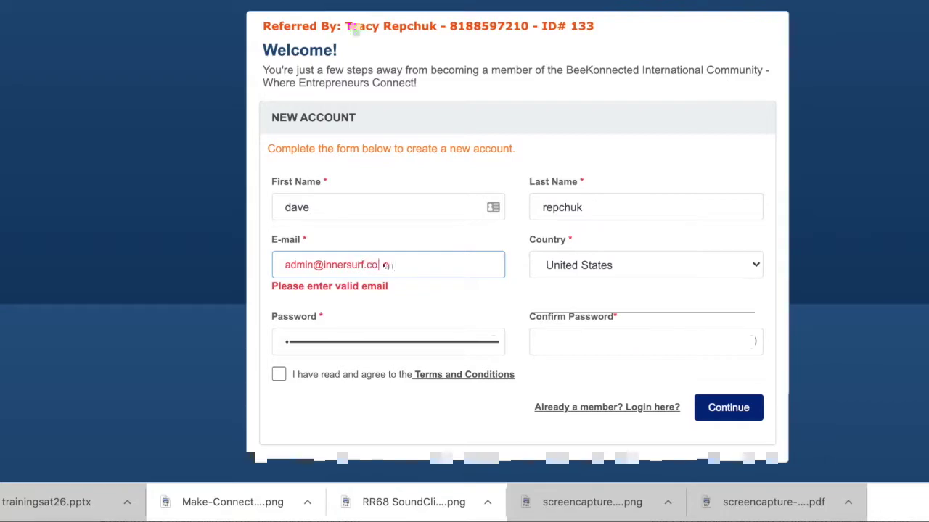
pyautogui.press('Tab')
pyautogui.press('Tab')
pyautogui.write('•••')
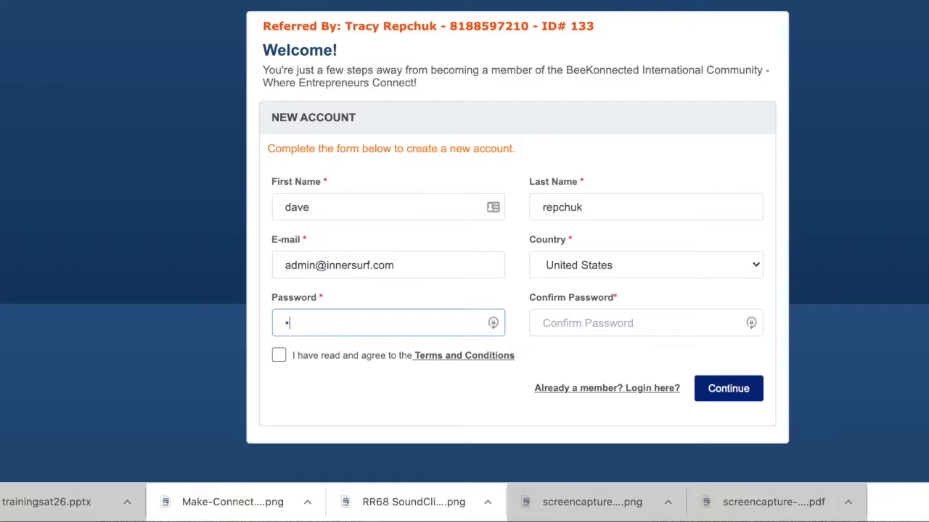
pyautogui.write('••••')
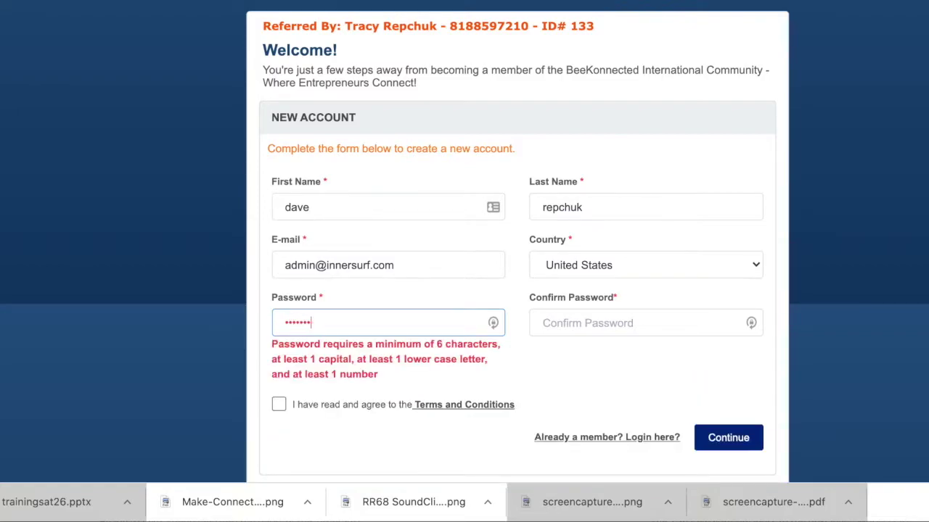
pyautogui.write('•••')
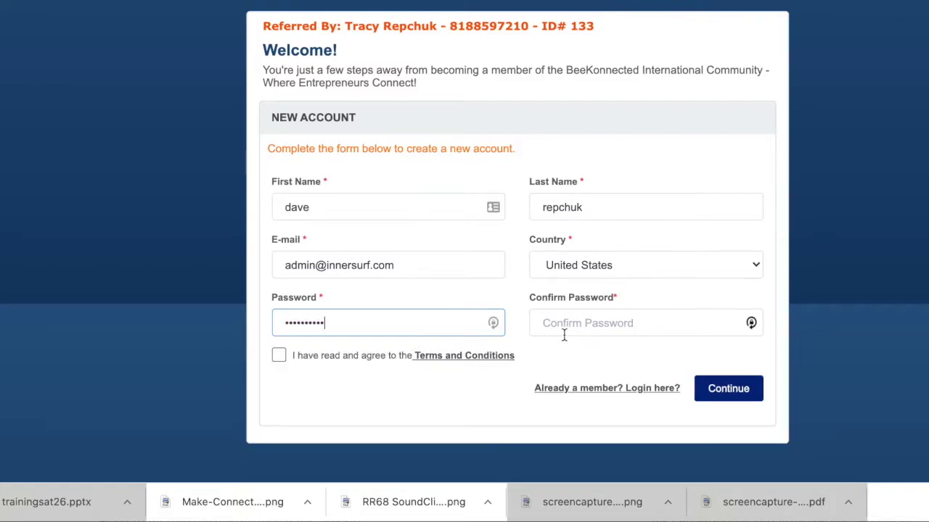
pyautogui.click(564, 335)
pyautogui.write('••••')
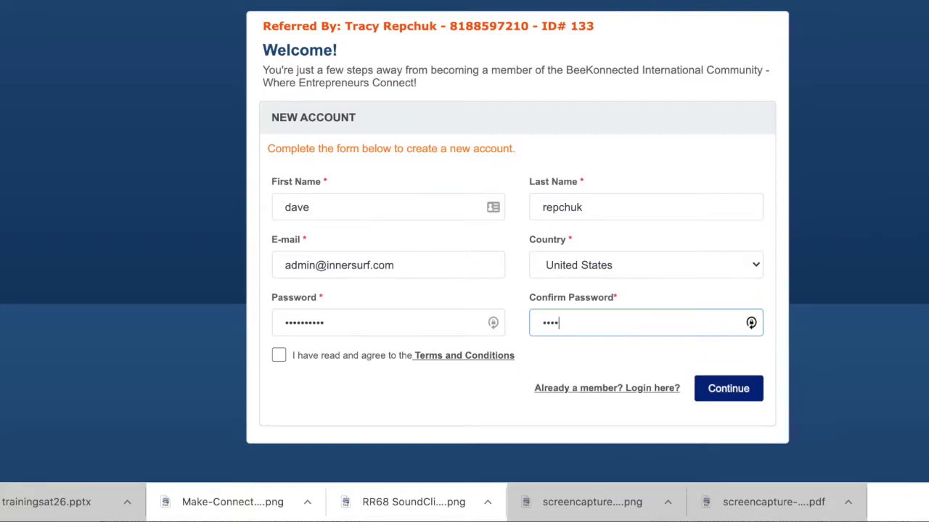
pyautogui.write('••••••')
pyautogui.click(279, 355)
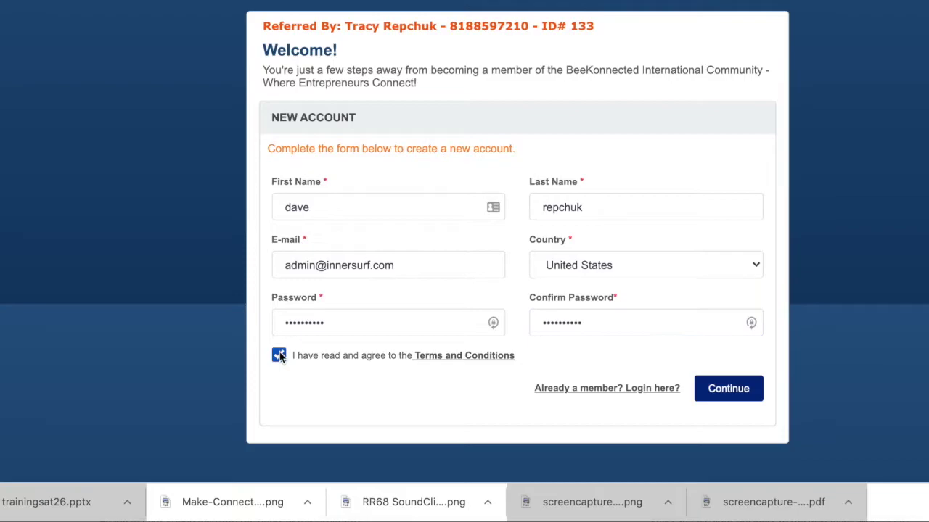
pyautogui.click(721, 391)
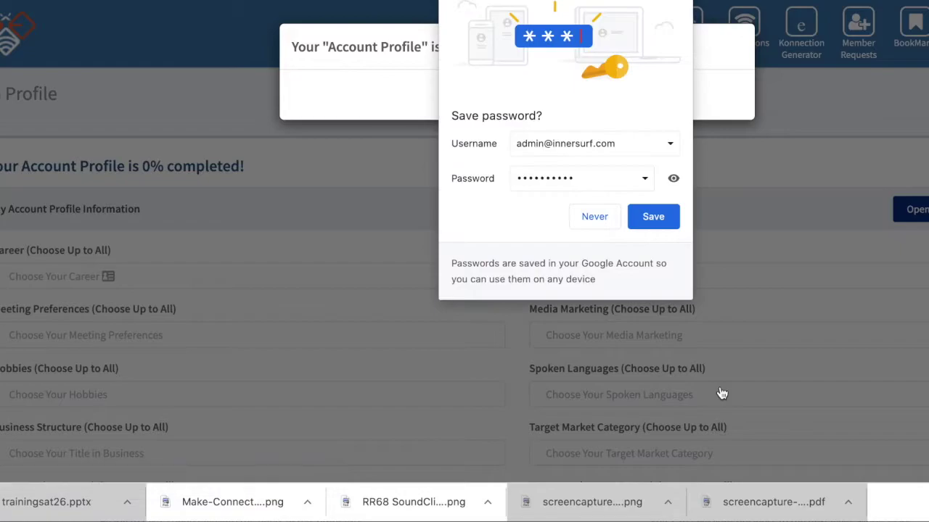
# Save the login in Chrome and LastPass, then start completing the account profile
pyautogui.click(653, 217)
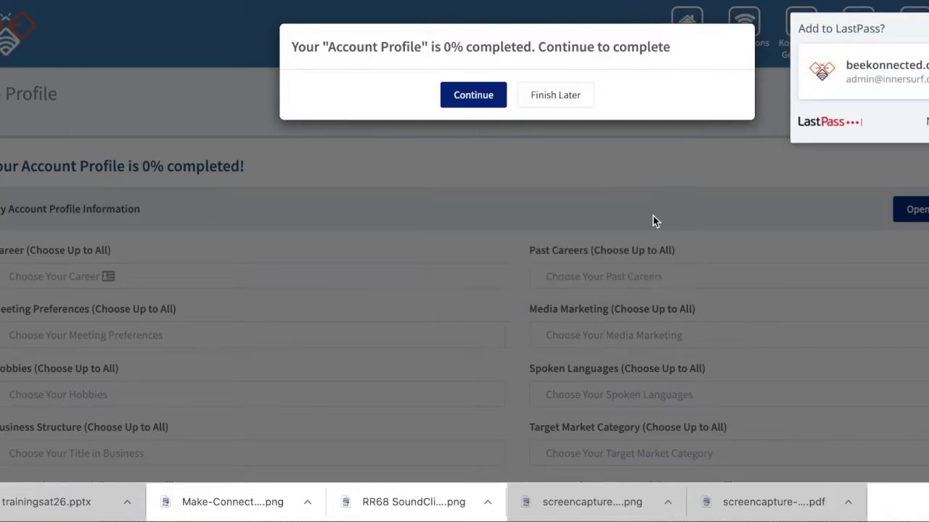
pyautogui.click(925, 121)
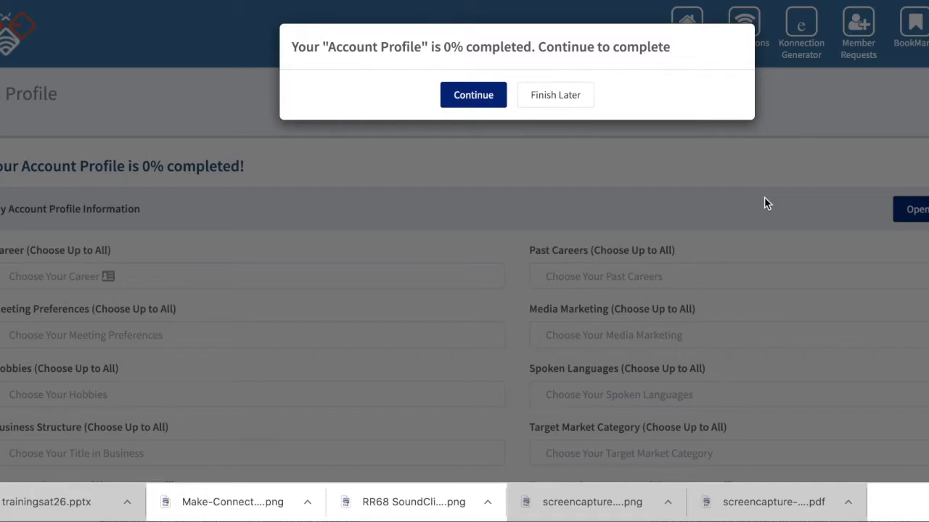
pyautogui.click(479, 95)
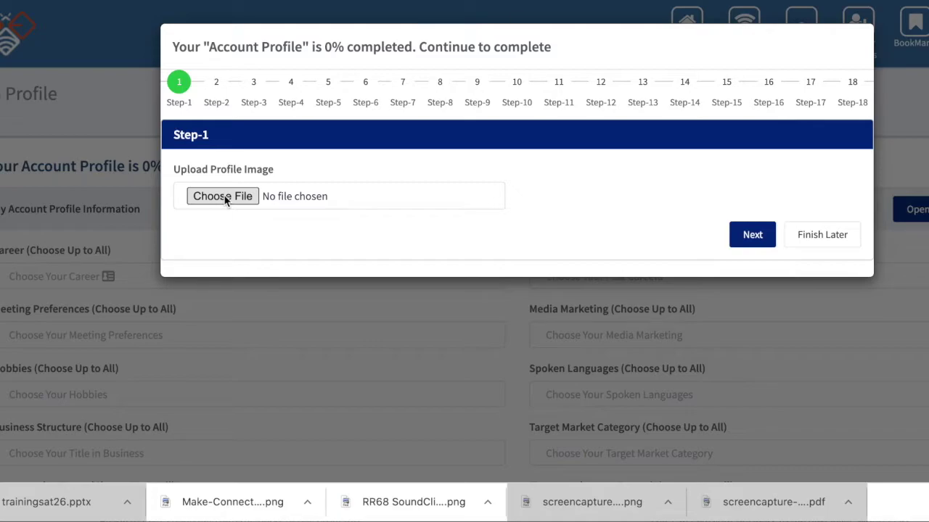
# Open the file chooser and search for 'dave', limited to name matches
pyautogui.click(223, 196)
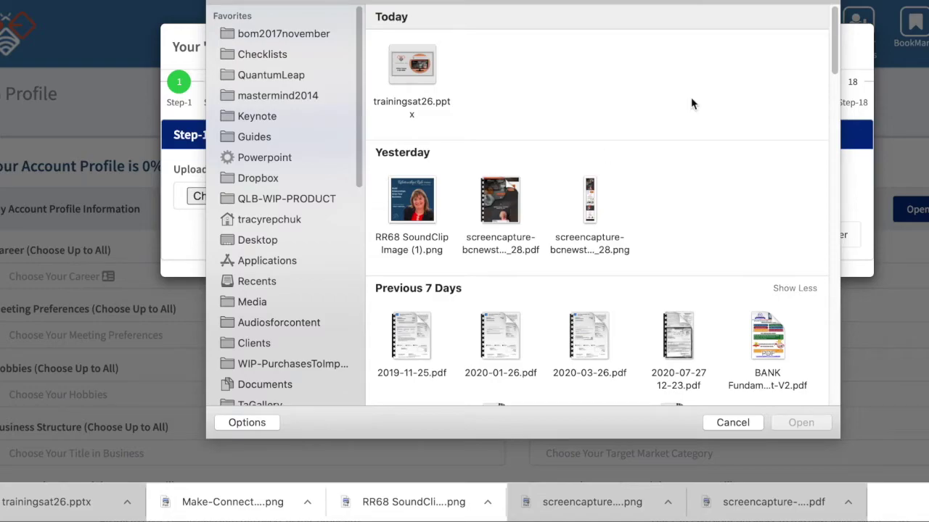
pyautogui.scroll(1, 534, 167)
pyautogui.scroll(-1, 535, 167)
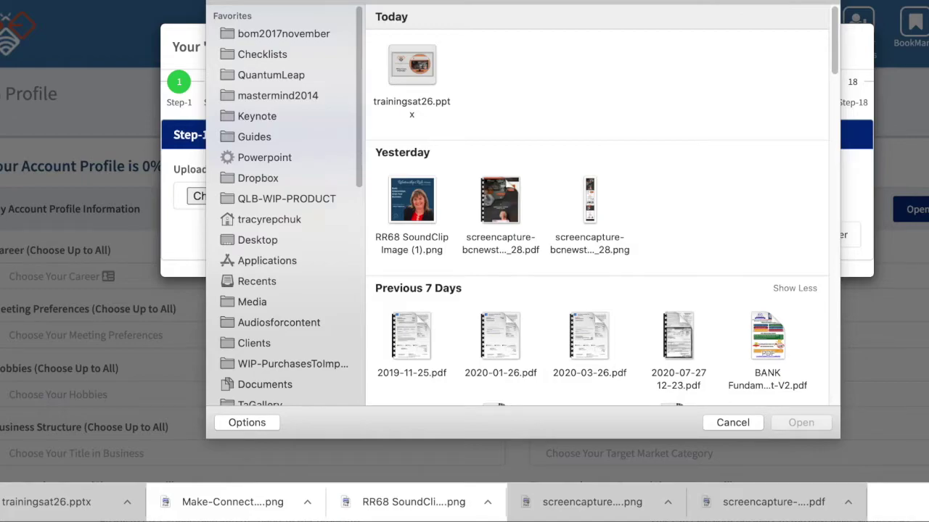
pyautogui.write('dave')
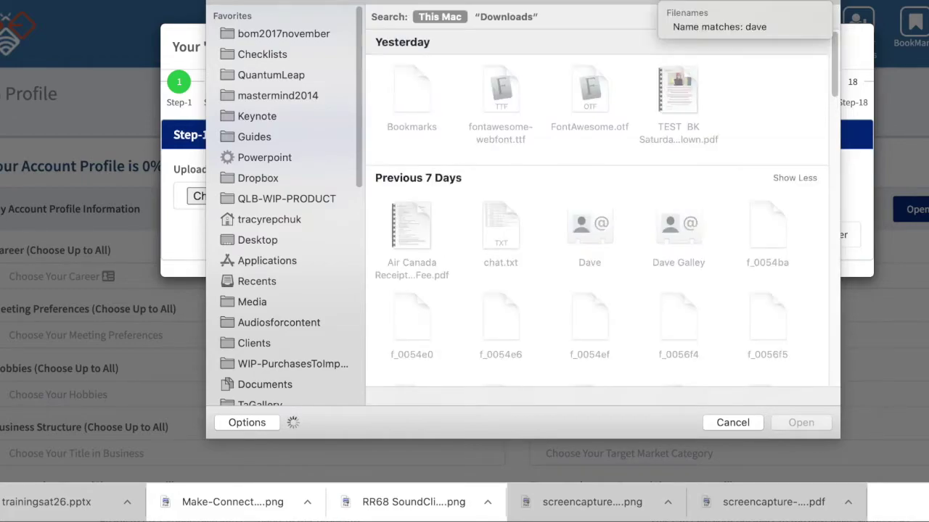
pyautogui.click(705, 30)
# Pick the second dave.png photo from the search results as the profile image
pyautogui.scroll(-10, 681, 222)
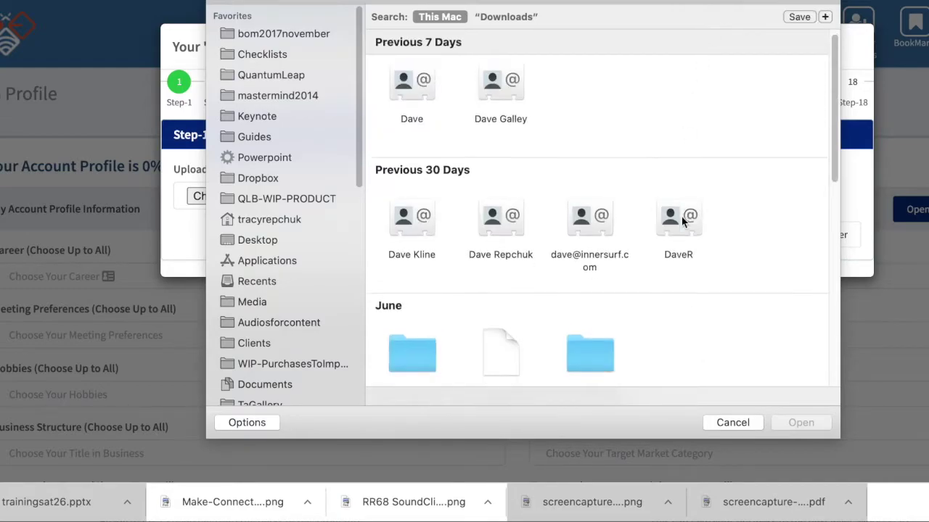
pyautogui.scroll(-5, 681, 221)
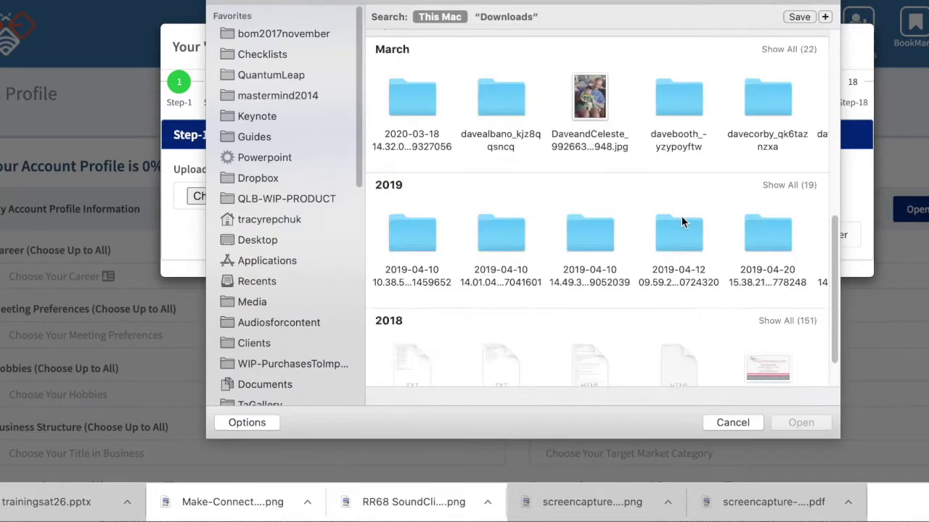
pyautogui.scroll(2, 681, 221)
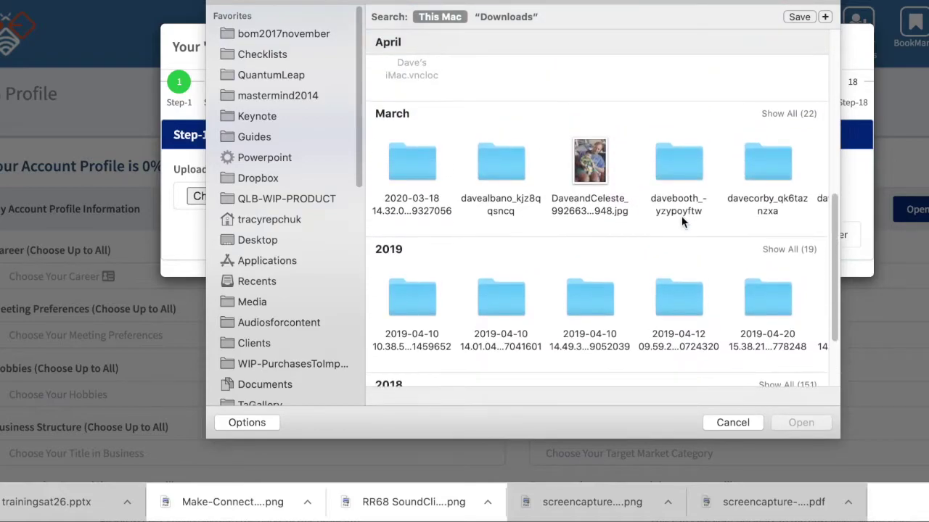
pyautogui.hscroll(5, 698, 199)
pyautogui.hscroll(5, 699, 204)
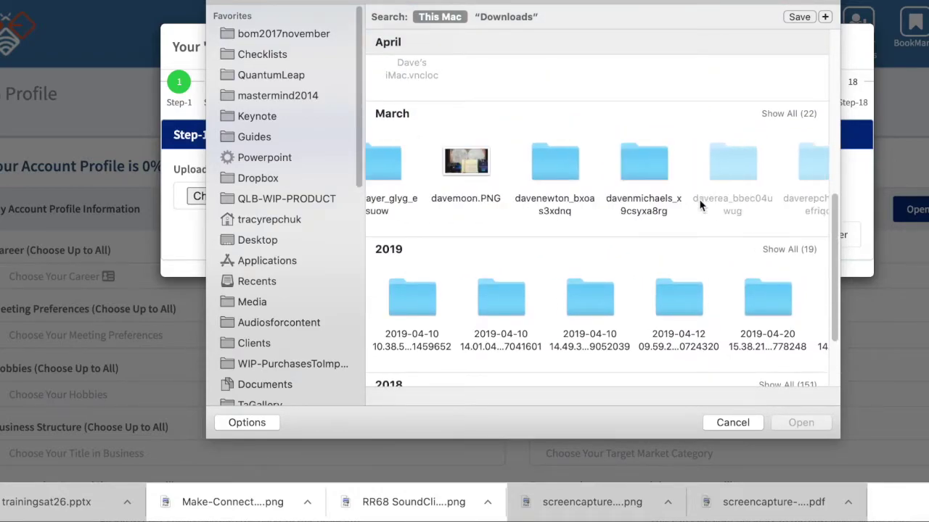
pyautogui.hscroll(-2, 699, 204)
pyautogui.hscroll(5, 700, 203)
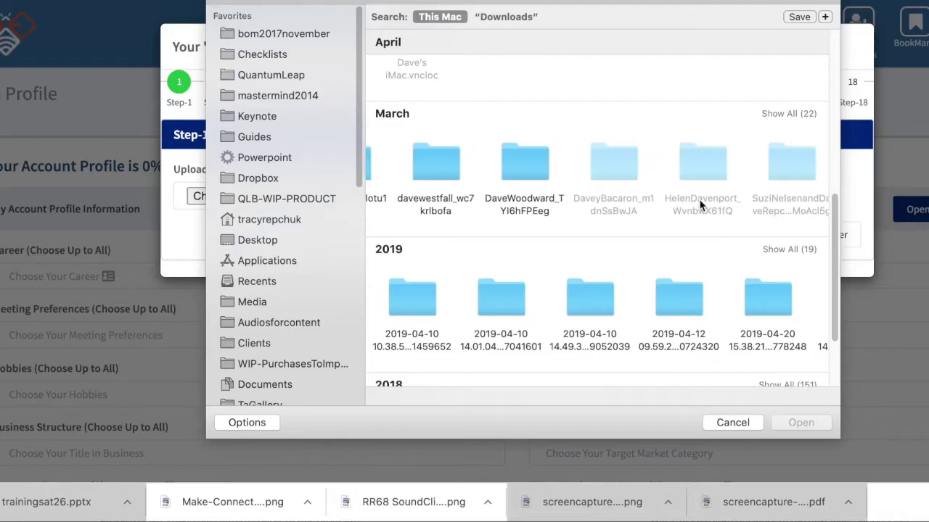
pyautogui.scroll(-3, 699, 203)
pyautogui.hscroll(5, 700, 204)
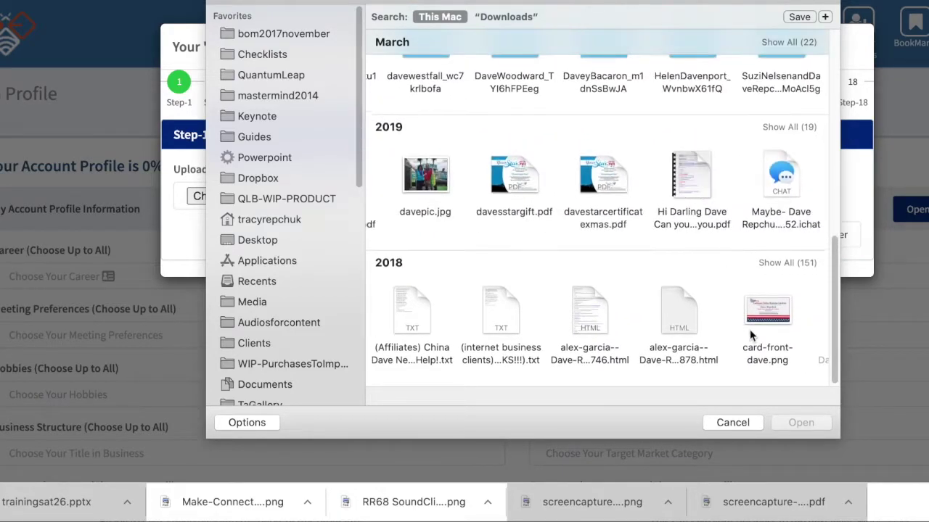
pyautogui.hscroll(5, 749, 330)
pyautogui.hscroll(10, 750, 329)
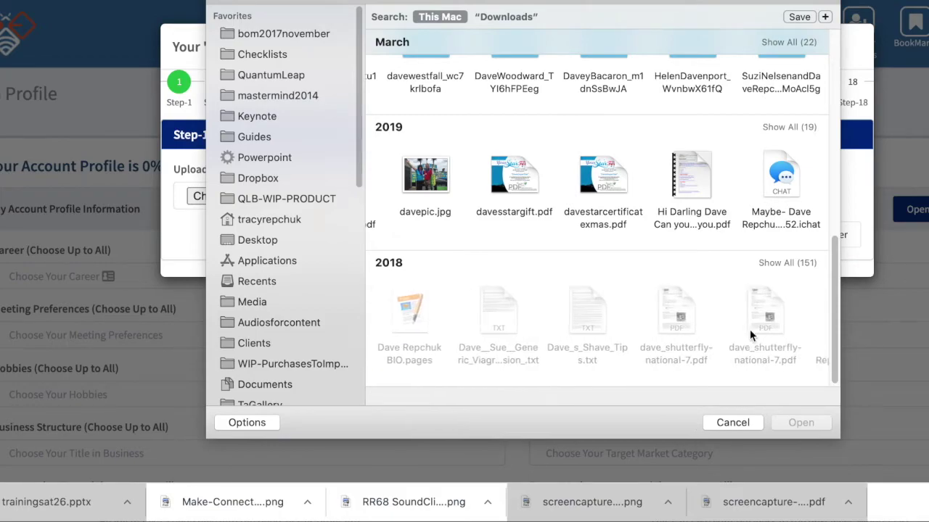
pyautogui.hscroll(10, 750, 330)
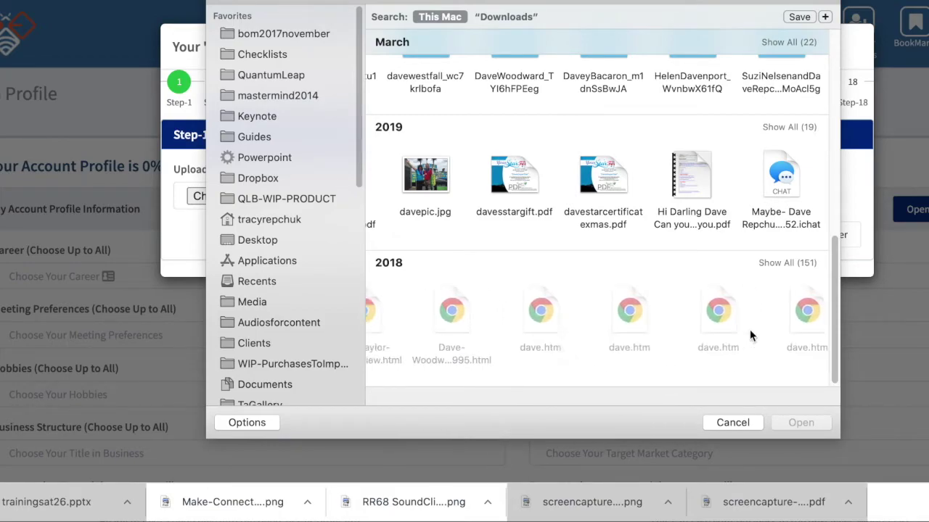
pyautogui.hscroll(8, 749, 330)
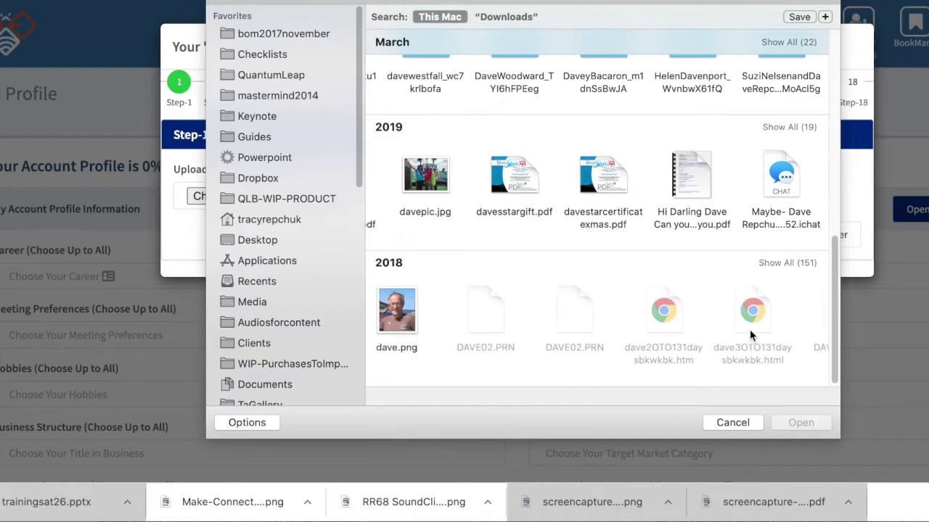
pyautogui.click(532, 313)
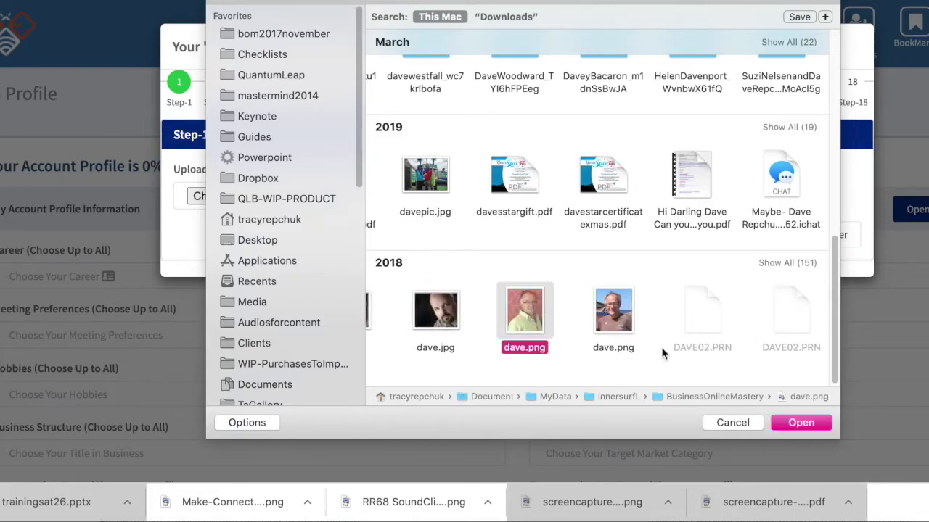
pyautogui.click(793, 419)
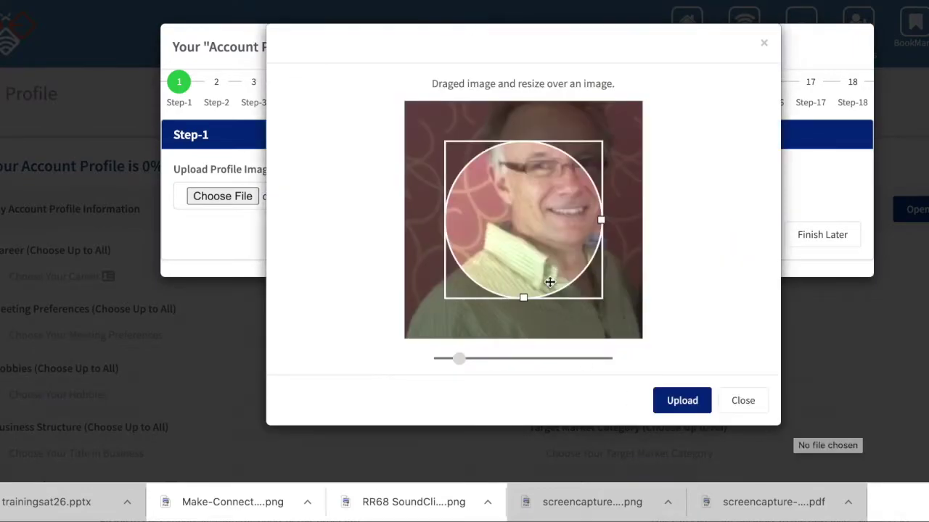
# Reposition dave.png in the circular crop, upload it, and advance to Step-2
pyautogui.moveTo(612, 229); pyautogui.dragTo(580, 276)
pyautogui.click(677, 400)
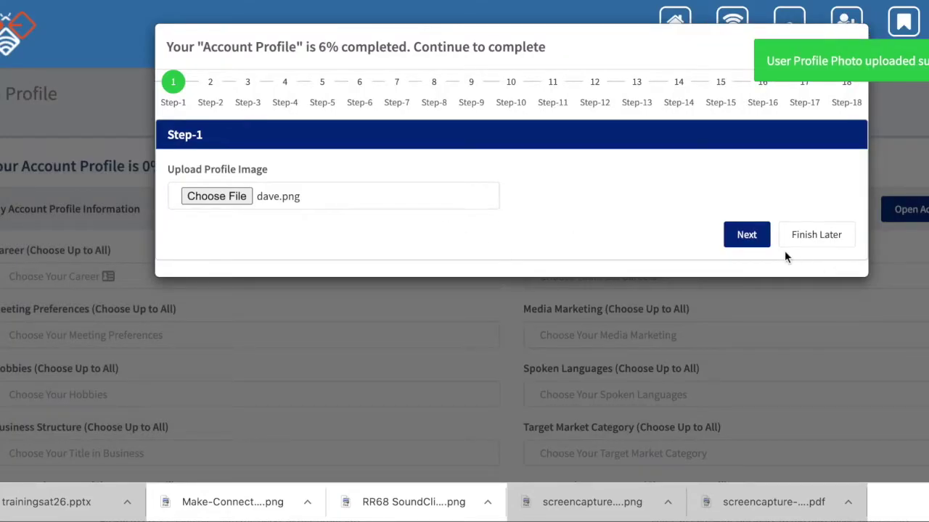
pyautogui.click(748, 236)
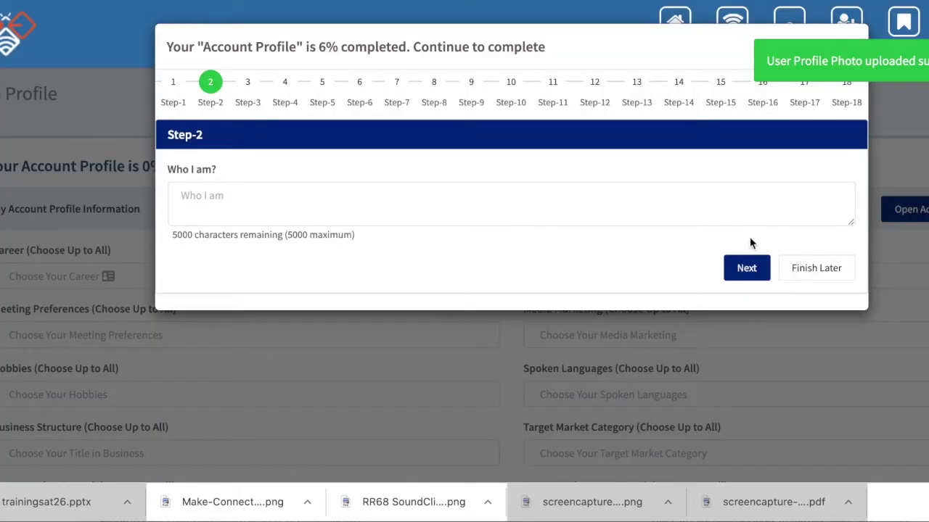
# Enter 'Online marketer' in the Who I am field and continue to Step-3
pyautogui.click(336, 201)
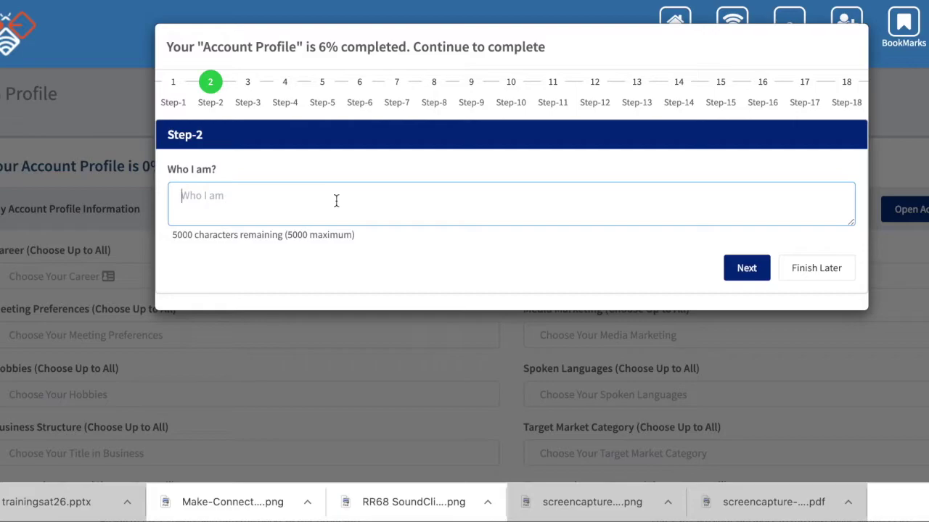
pyautogui.write('Online market')
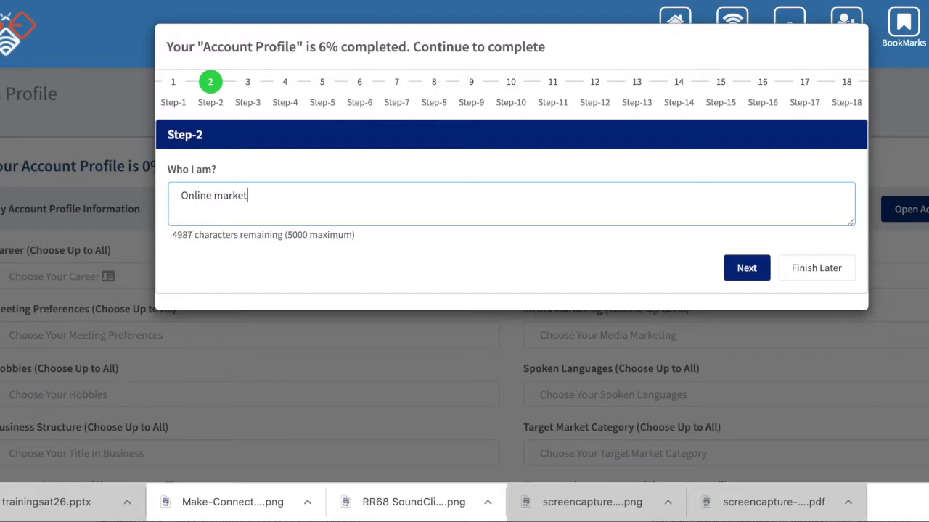
pyautogui.write('er')
pyautogui.moveTo(287, 234); pyautogui.dragTo(351, 233)
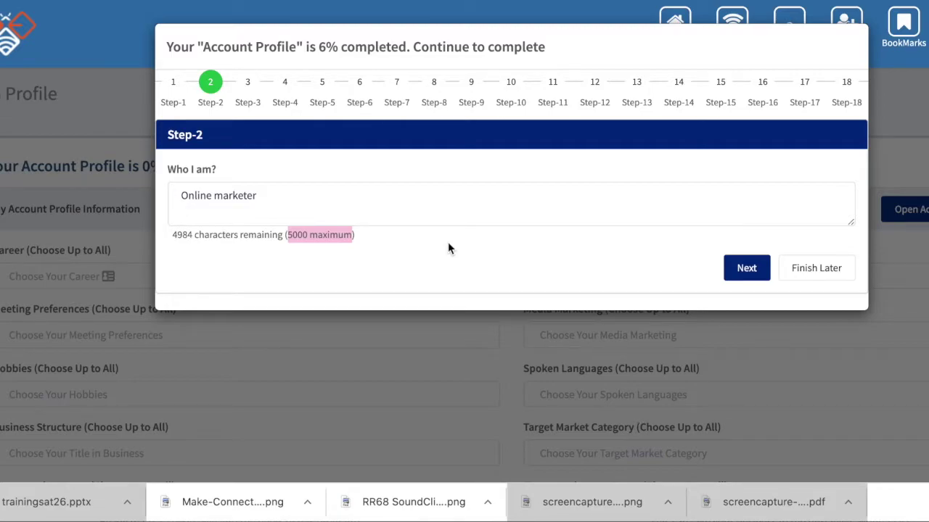
pyautogui.click(745, 270)
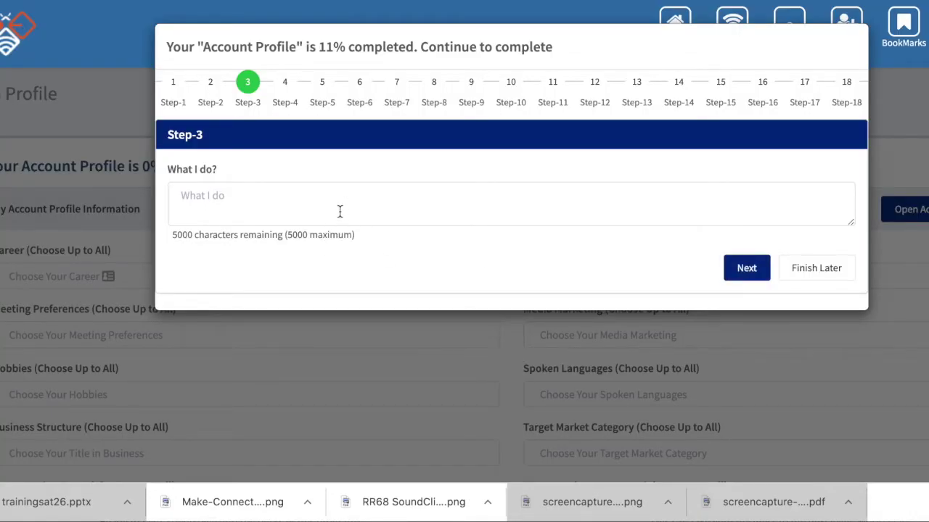
# Write 'Help create automation for companies using marketing funnels' in What I do, correcting typos
pyautogui.click(346, 204)
pyautogui.write('Help')
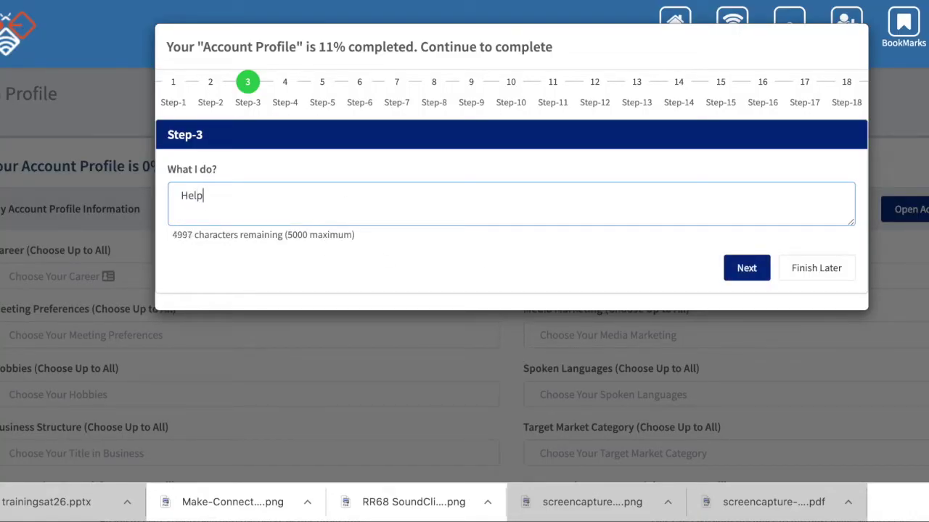
pyautogui.write(' create automatica')
pyautogui.press('BackSpace')
pyautogui.press('BackSpace')
pyautogui.write('ion for')
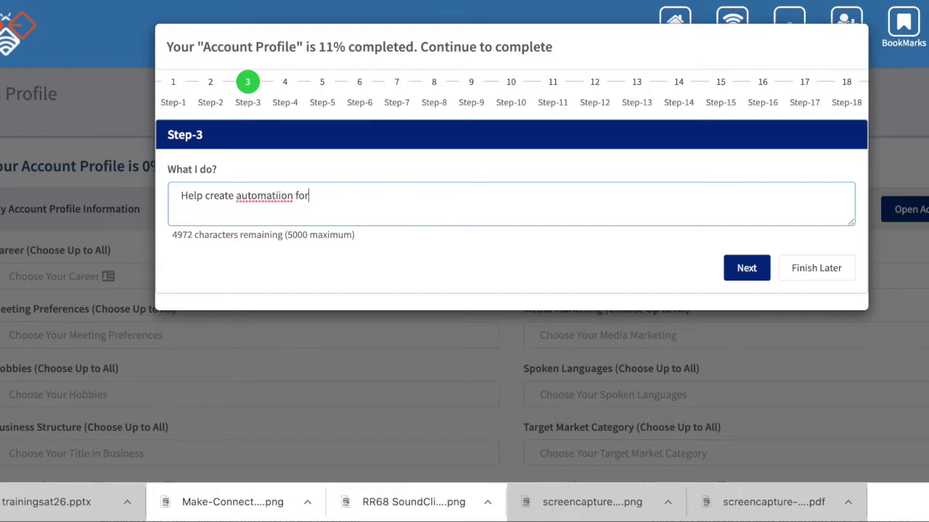
pyautogui.press('BackSpace')
pyautogui.press('BackSpace')
pyautogui.press('BackSpace')
pyautogui.press('BackSpace')
pyautogui.press('BackSpace')
pyautogui.press('BackSpace')
pyautogui.press('BackSpace')
pyautogui.write('on for companies ')
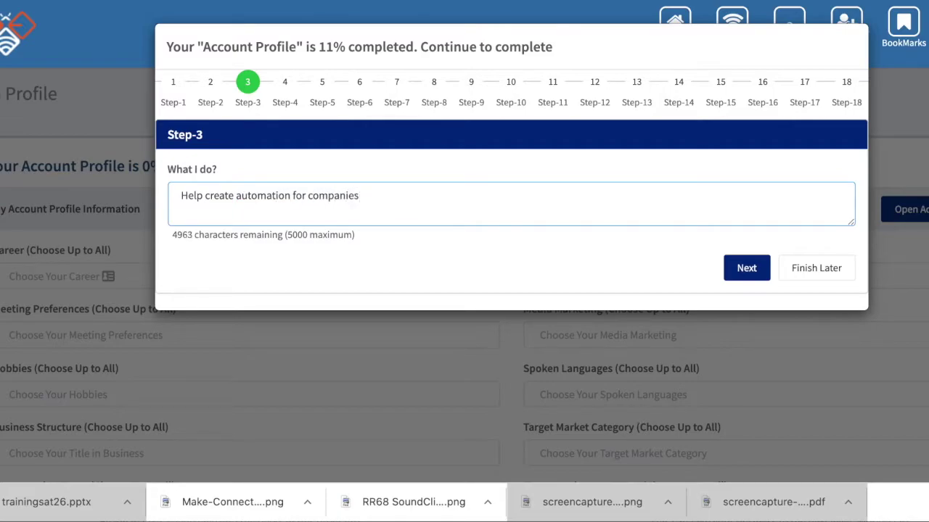
pyautogui.write('using marketin')
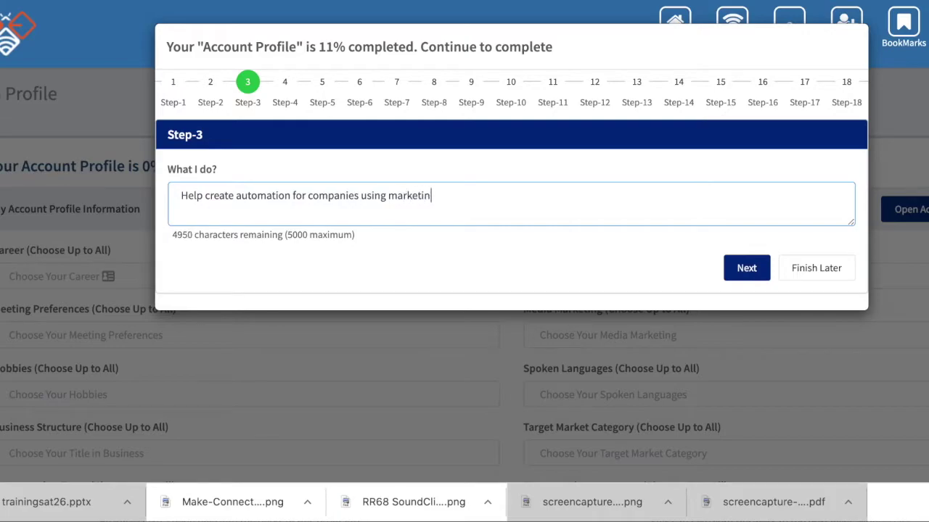
pyautogui.write('g funnels and')
pyautogui.press('BackSpace')
pyautogui.press('BackSpace')
pyautogui.press('BackSpace')
pyautogui.press('BackSpace')
# Enter the business summary 'Hello I help you automate and scale your business.'
pyautogui.click(736, 268)
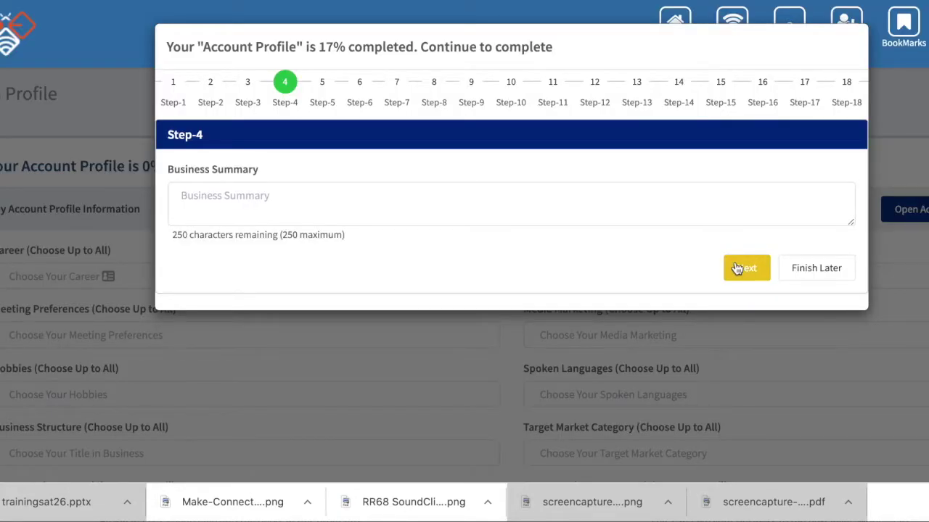
pyautogui.click(265, 202)
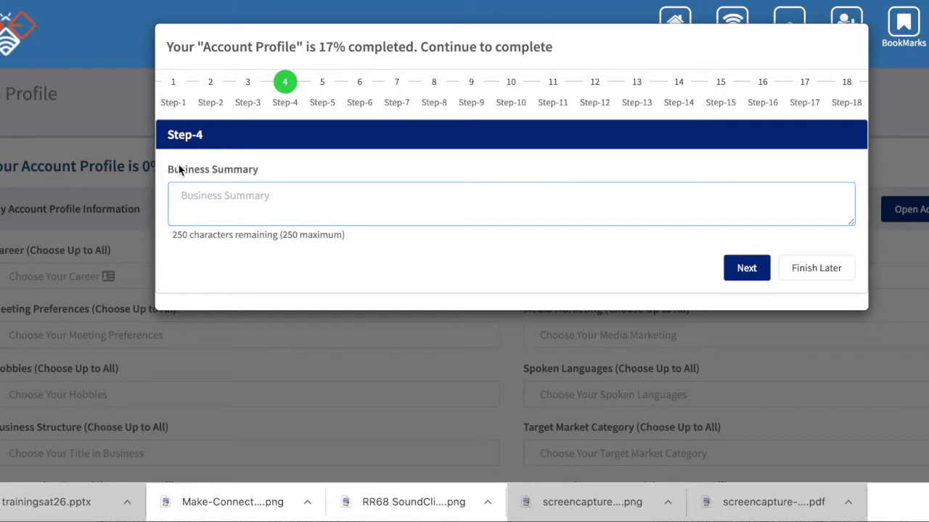
pyautogui.moveTo(172, 171); pyautogui.dragTo(261, 178)
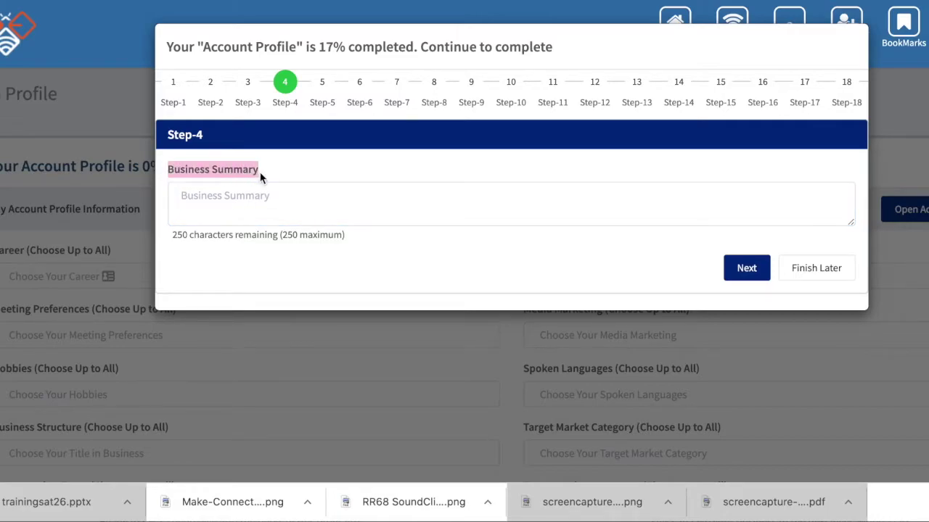
pyautogui.click(257, 205)
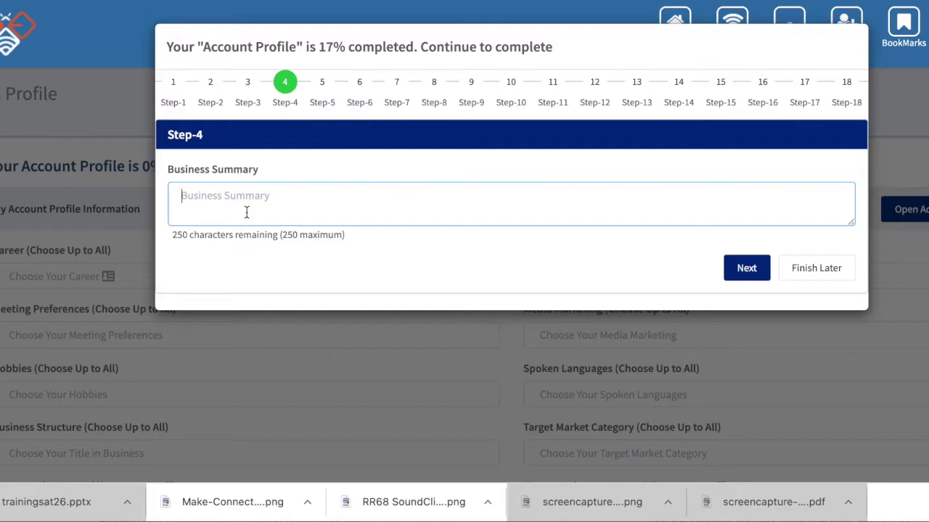
pyautogui.write('Hello I help you automate')
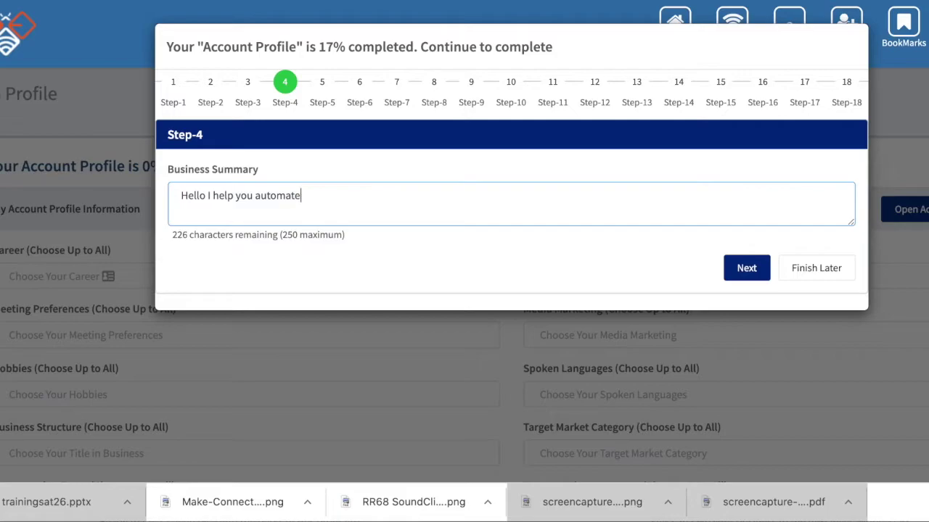
pyautogui.write(' and scale your business.')
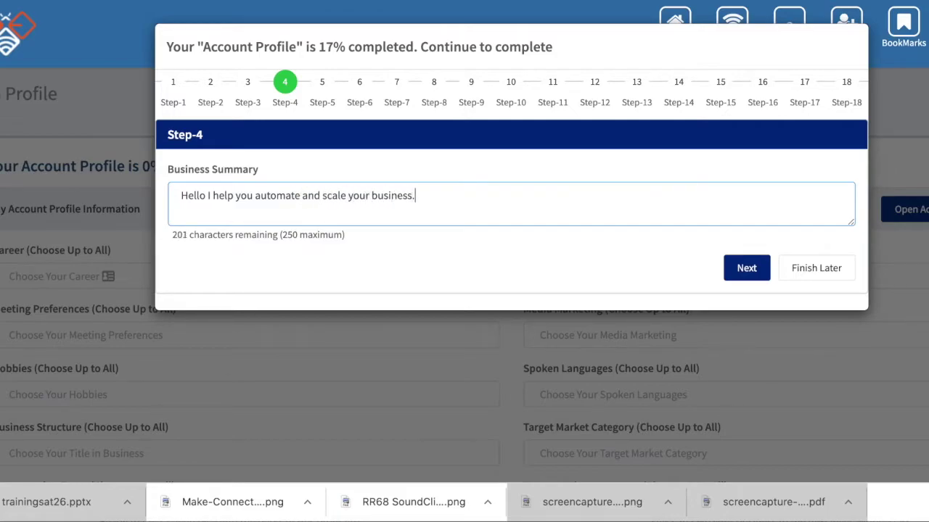
# Set the business name to InnerSurf International Online Services from the suggestions
pyautogui.click(752, 276)
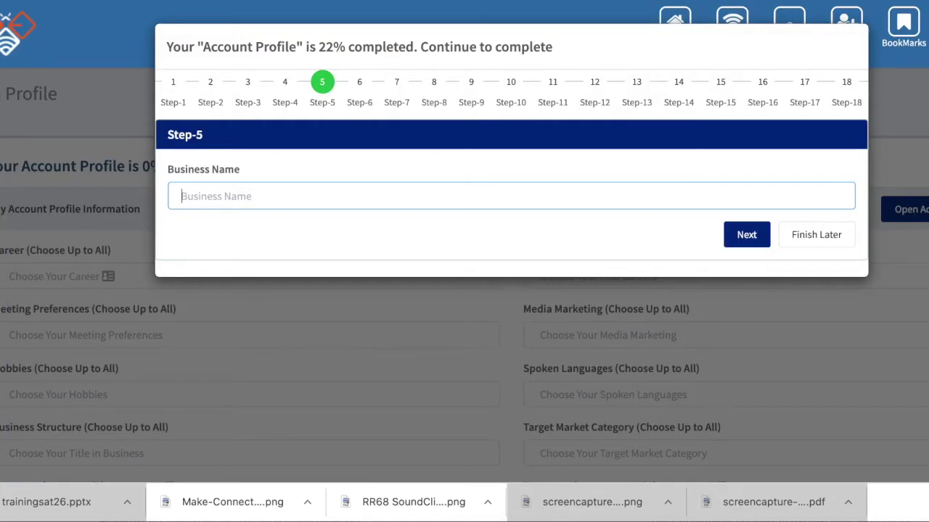
pyautogui.write('InnerSurf International Online Services')
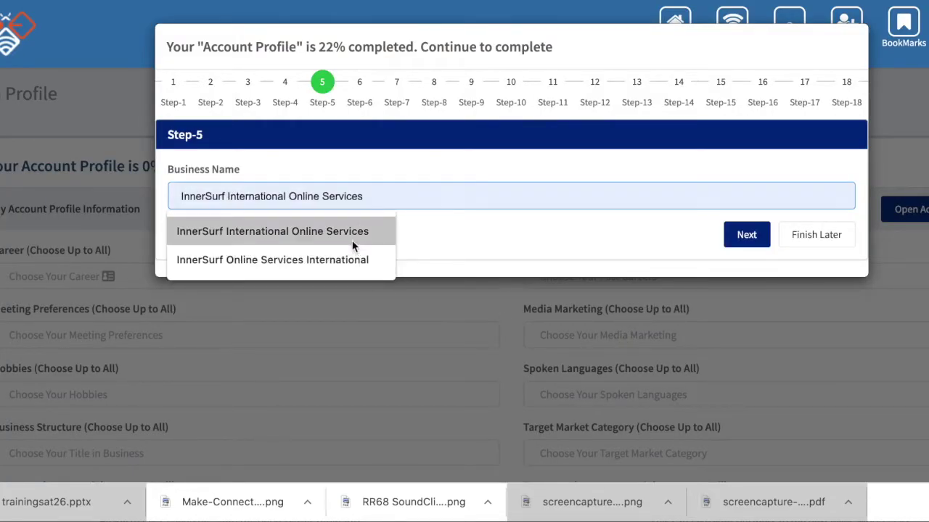
pyautogui.click(352, 243)
pyautogui.click(732, 236)
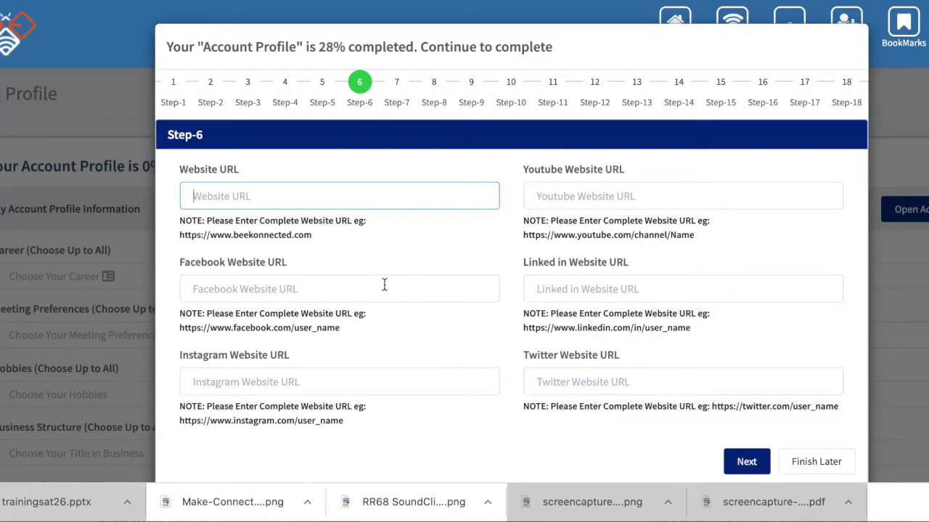
pyautogui.scroll(-1, 384, 284)
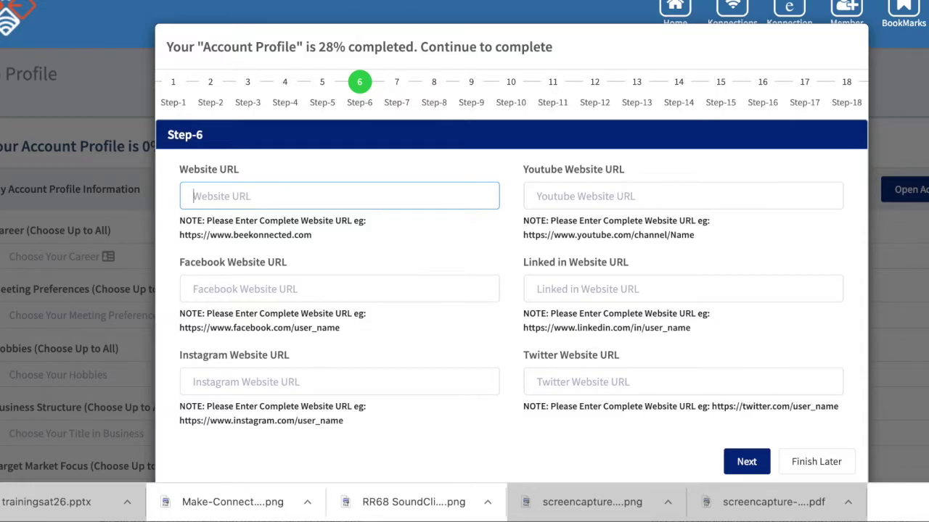
pyautogui.write('https://innersurrf')
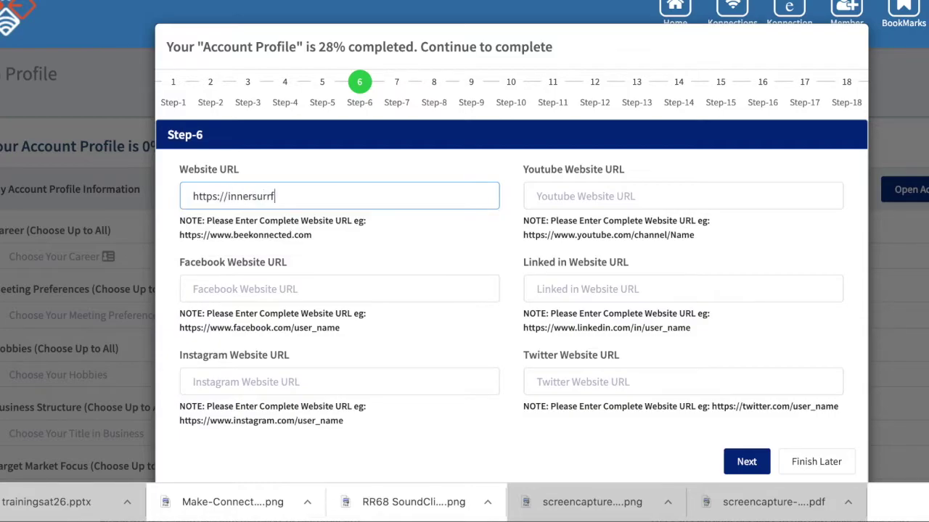
pyautogui.press('BackSpace')
pyautogui.press('BackSpace')
pyautogui.write('f.com')
# Fill the Facebook, Instagram, YouTube, LinkedIn and Twitter links from autofill and continue
pyautogui.click(418, 290)
pyautogui.click(378, 323)
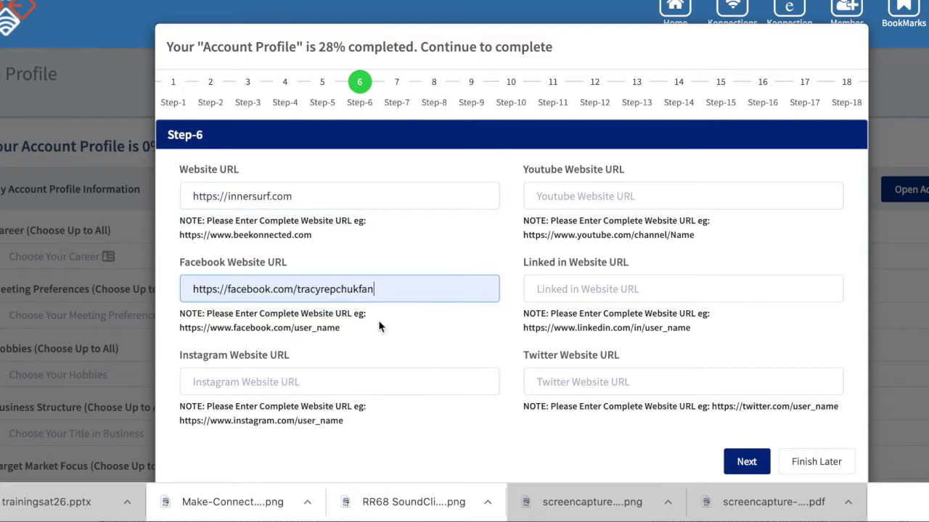
pyautogui.click(321, 381)
pyautogui.click(313, 427)
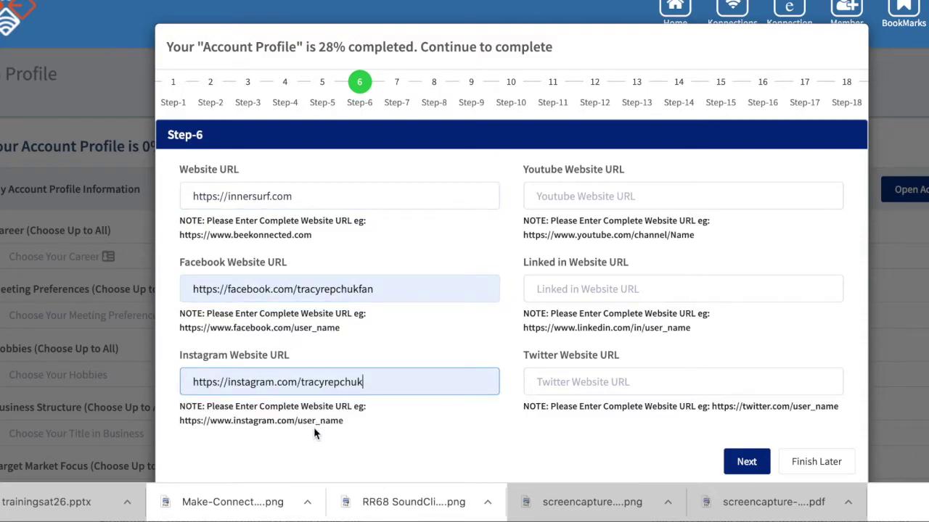
pyautogui.scroll(-2, 314, 427)
pyautogui.click(595, 197)
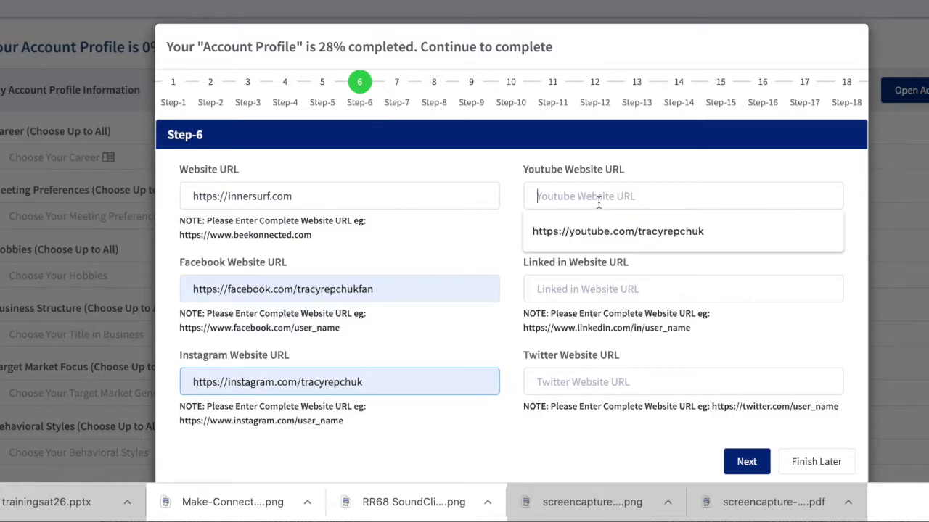
pyautogui.click(601, 232)
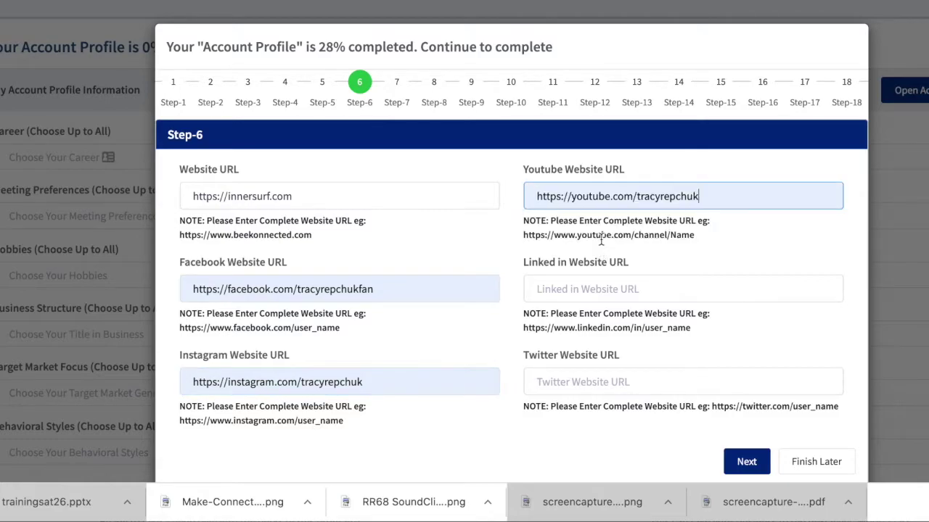
pyautogui.click(589, 289)
pyautogui.click(591, 332)
pyautogui.click(583, 380)
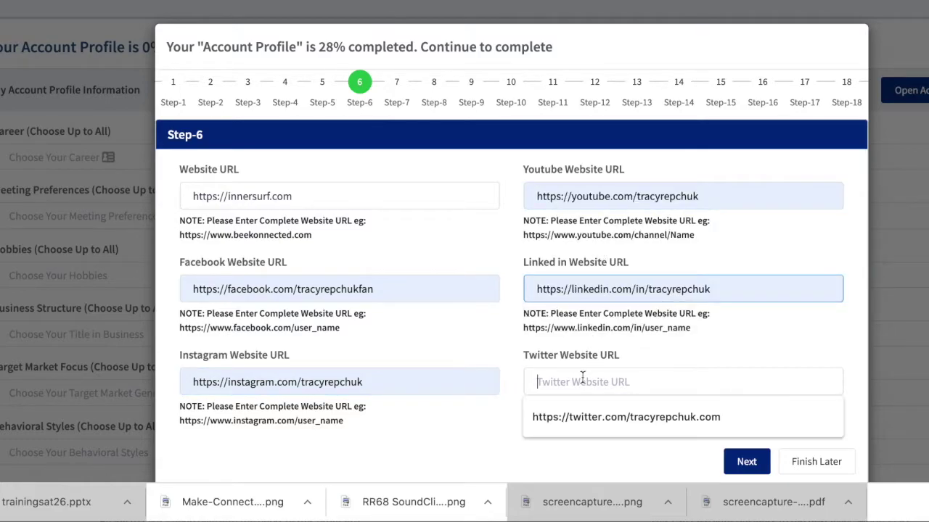
pyautogui.click(585, 417)
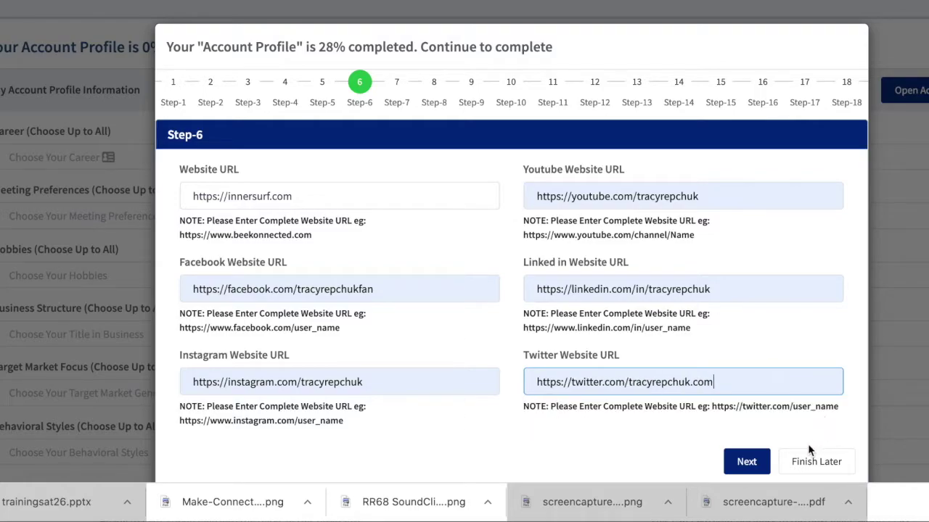
pyautogui.click(746, 466)
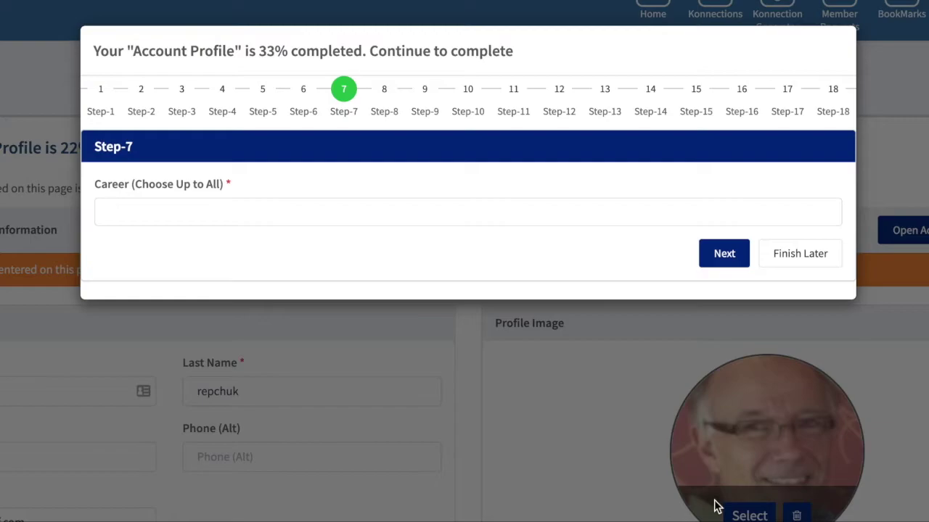
# Add Administrative/Executive Assistant and Computer Training as careers, then continue to Past Careers
pyautogui.press('Down')
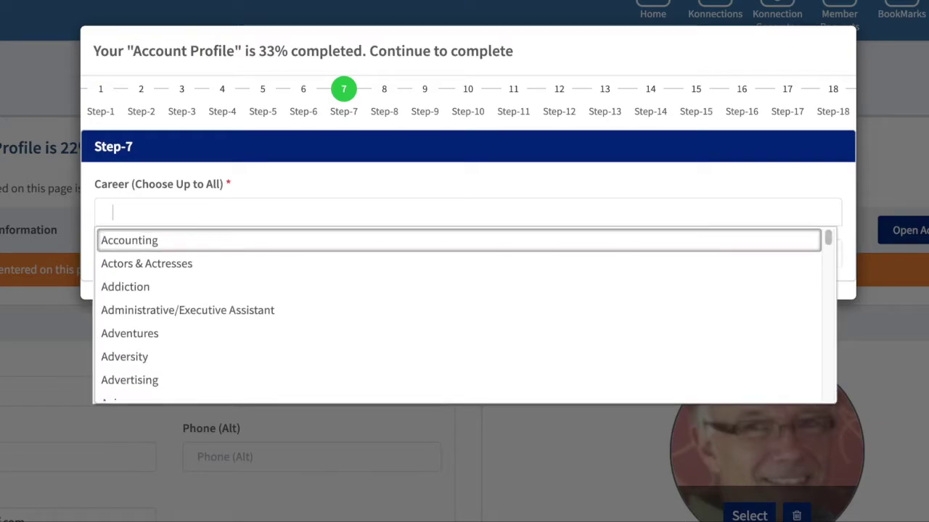
pyautogui.scroll(-1, 354, 338)
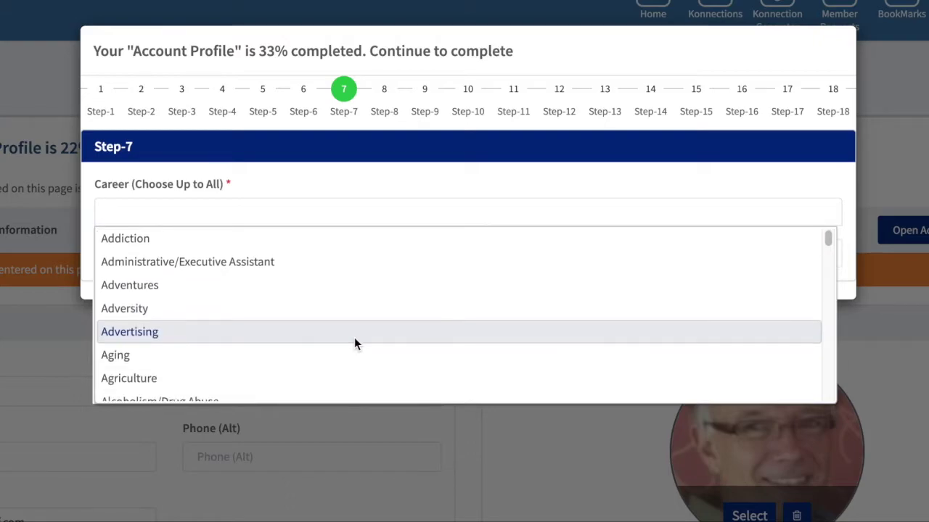
pyautogui.click(264, 271)
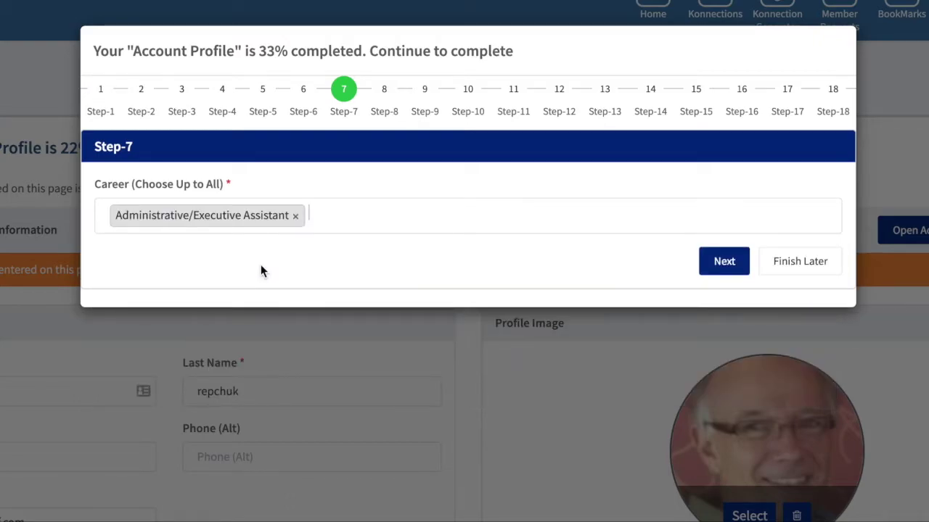
pyautogui.write('com')
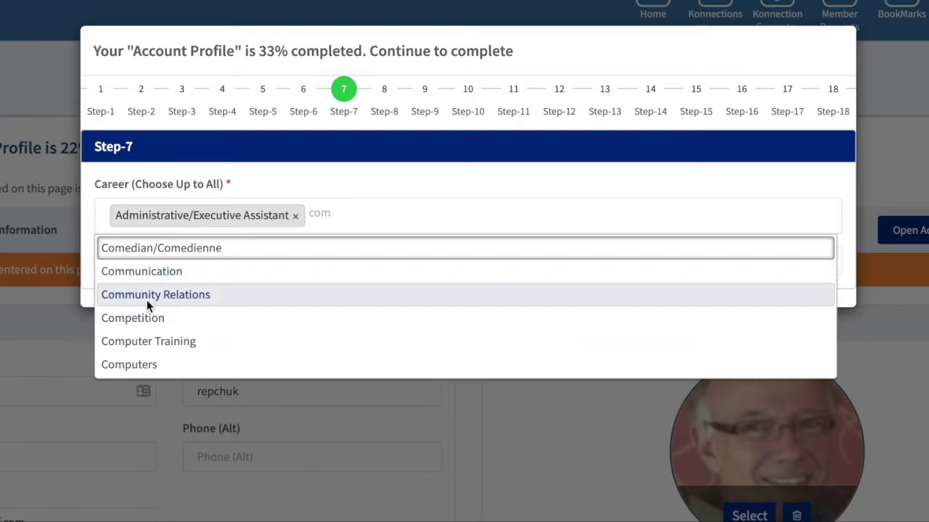
pyautogui.click(148, 337)
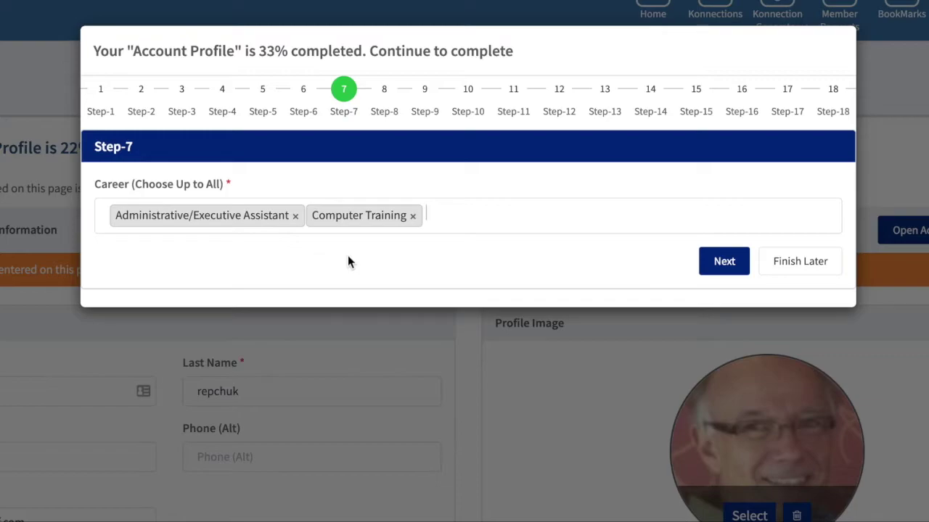
pyautogui.click(725, 268)
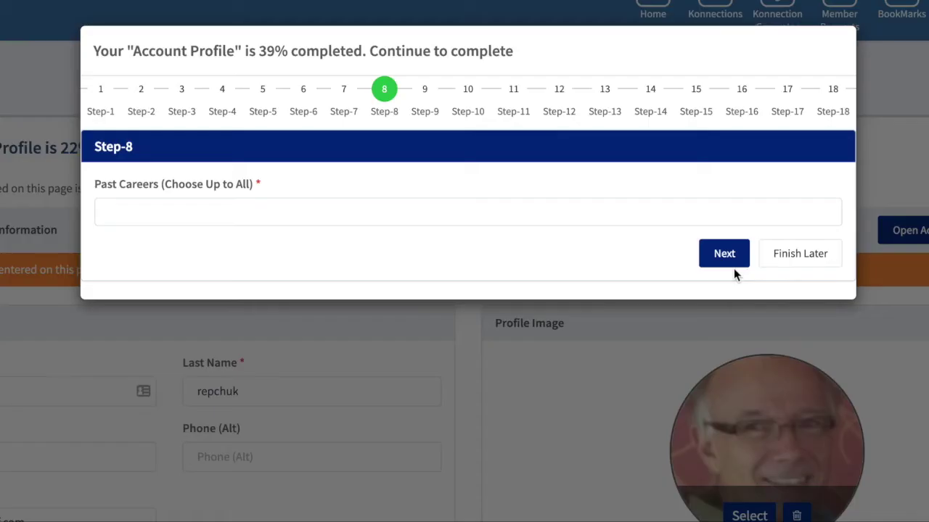
# Choose Advertising as the past career and continue to Meeting Preferences
pyautogui.click(391, 220)
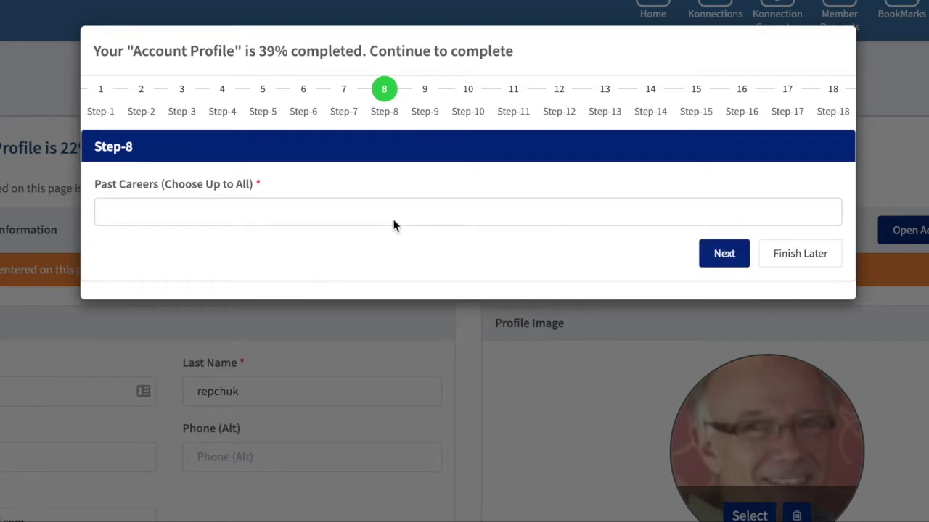
pyautogui.click(393, 221)
pyautogui.scroll(-1, 203, 330)
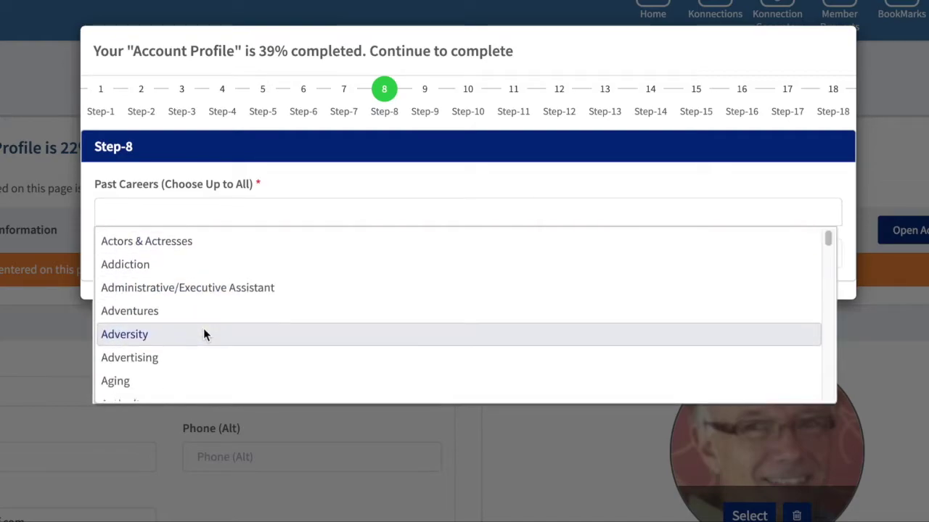
pyautogui.scroll(-1, 203, 333)
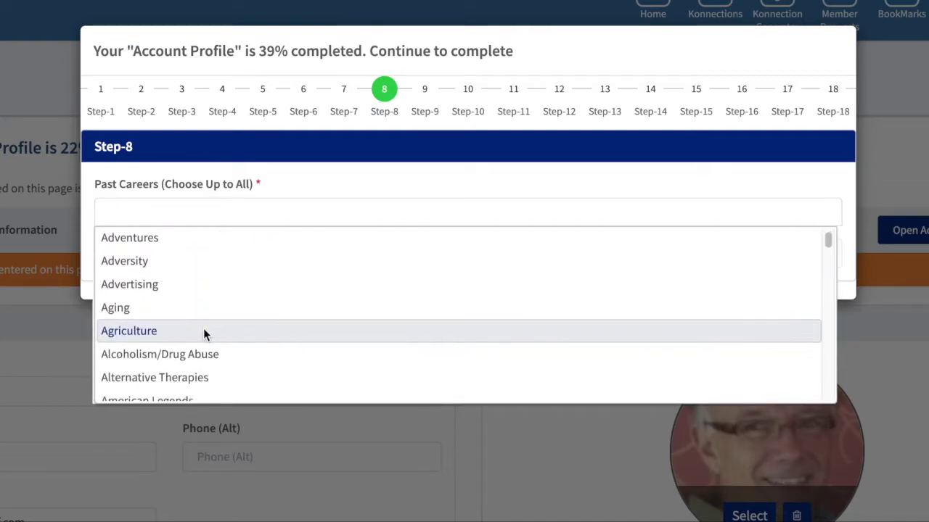
pyautogui.click(174, 290)
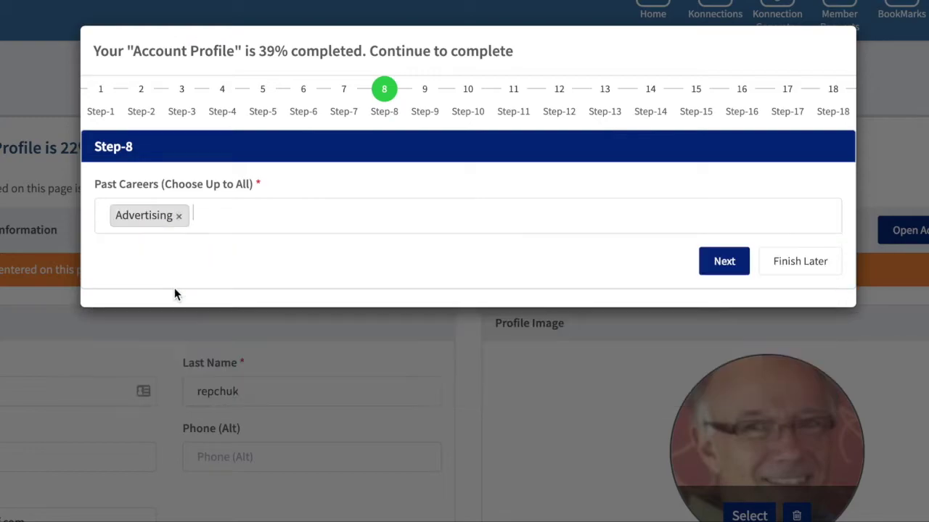
pyautogui.click(726, 262)
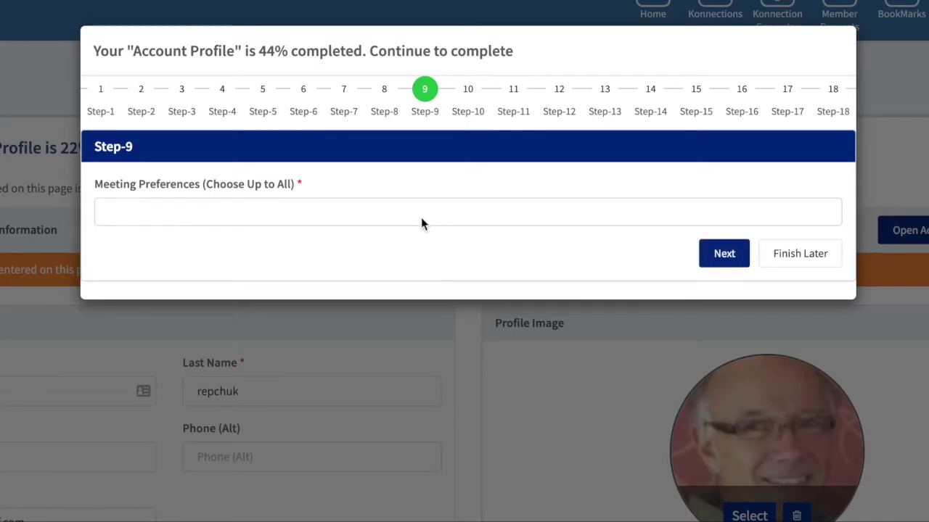
# Add Zoom, Messenger, Phone and Skype as meeting preferences and continue
pyautogui.write('zoom')
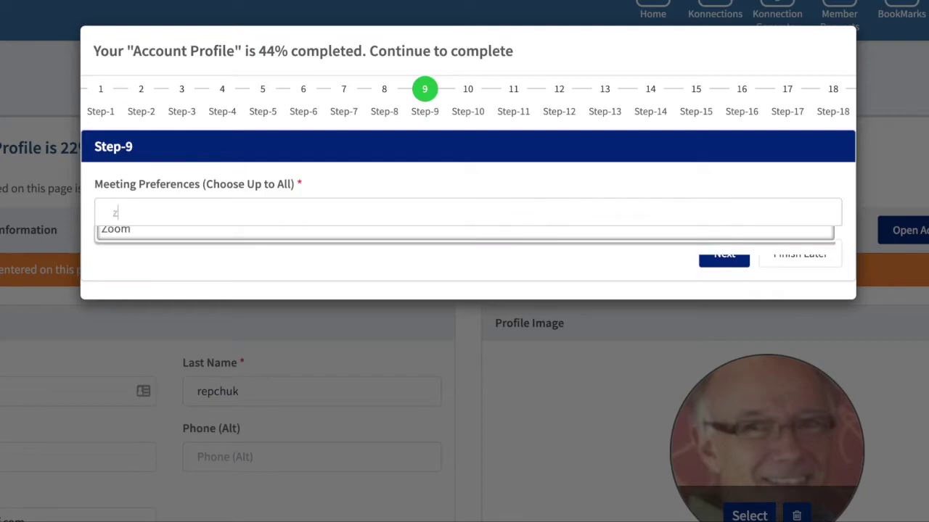
pyautogui.click(215, 244)
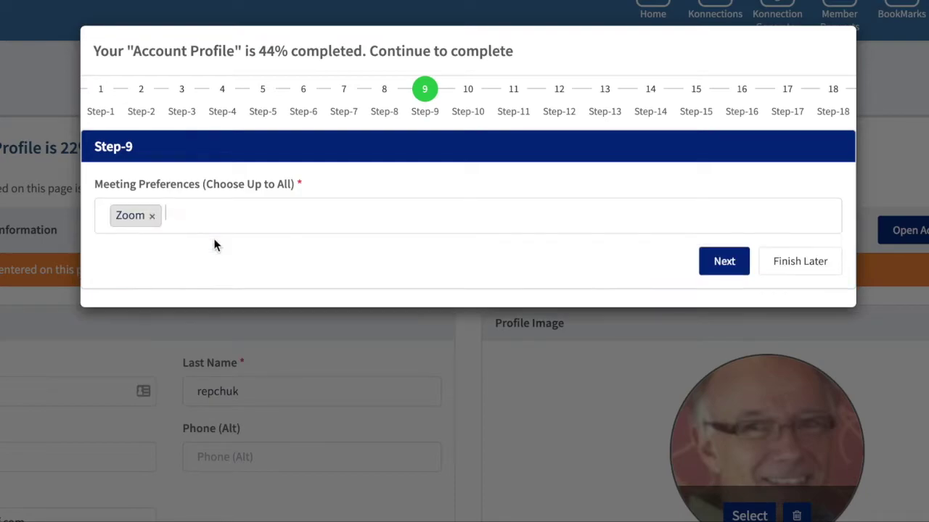
pyautogui.click(215, 224)
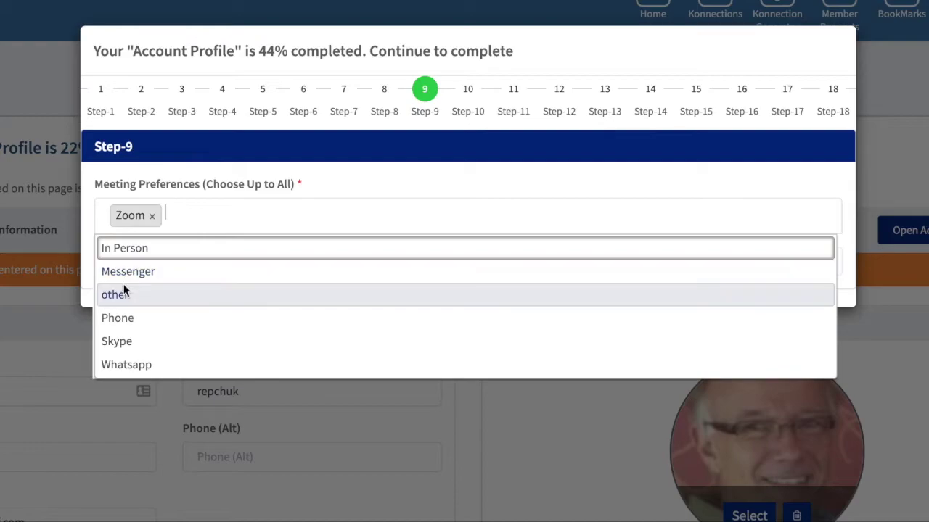
pyautogui.click(125, 274)
pyautogui.click(267, 221)
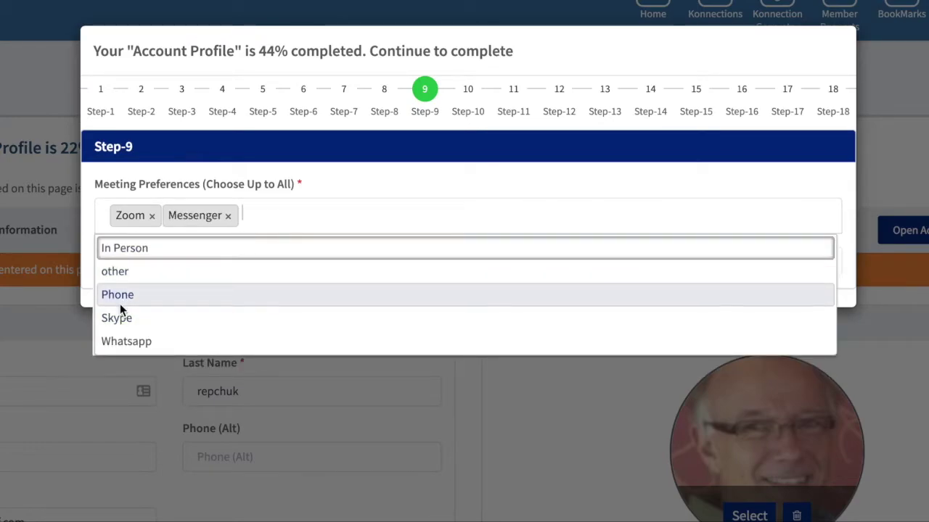
pyautogui.click(120, 301)
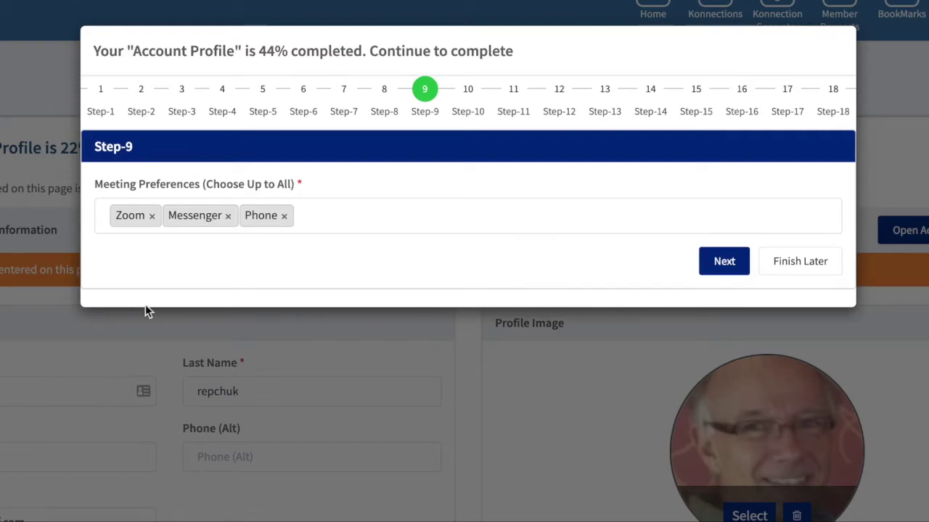
pyautogui.click(316, 219)
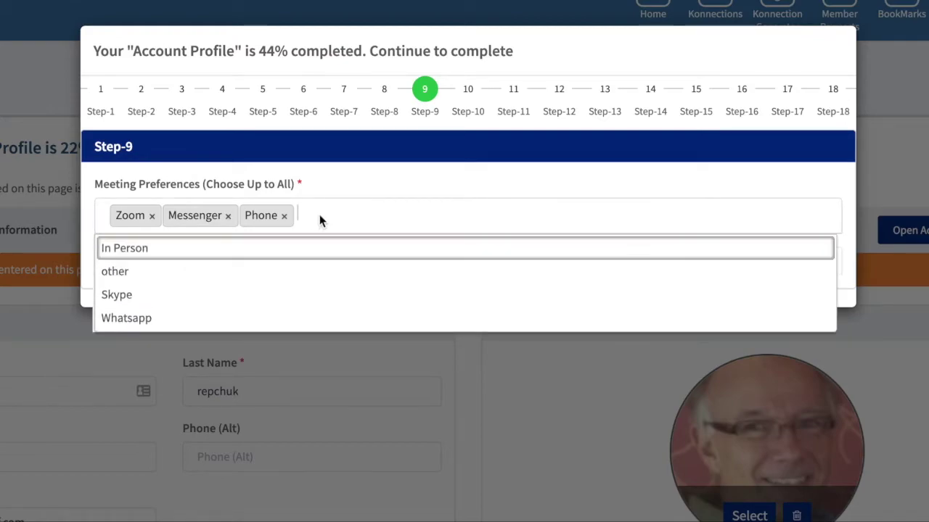
pyautogui.click(110, 298)
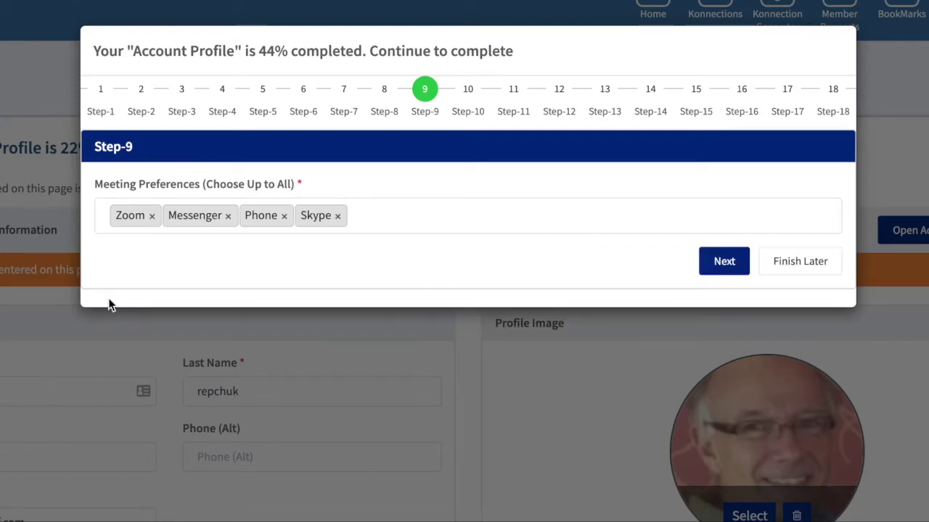
pyautogui.click(726, 261)
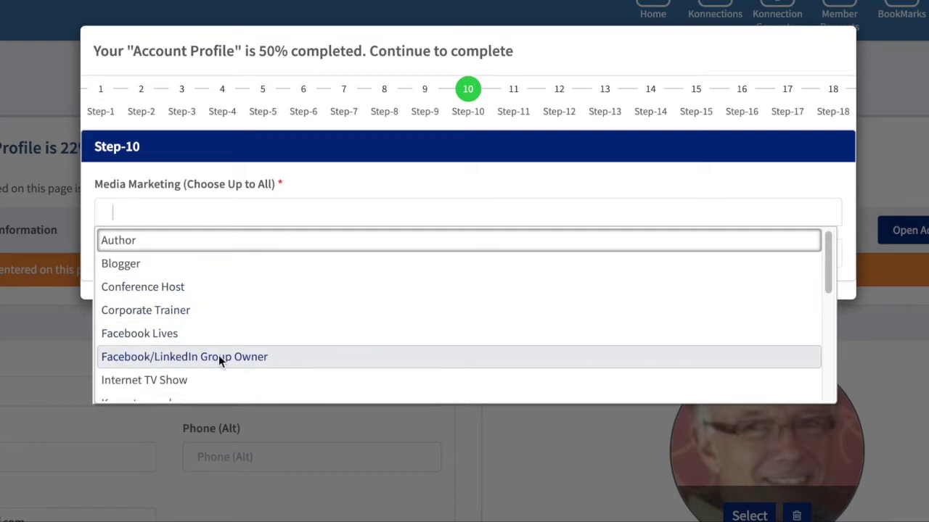
# Choose Internet TV Show for media marketing, then add Astronomy and Painting as hobbies
pyautogui.click(186, 378)
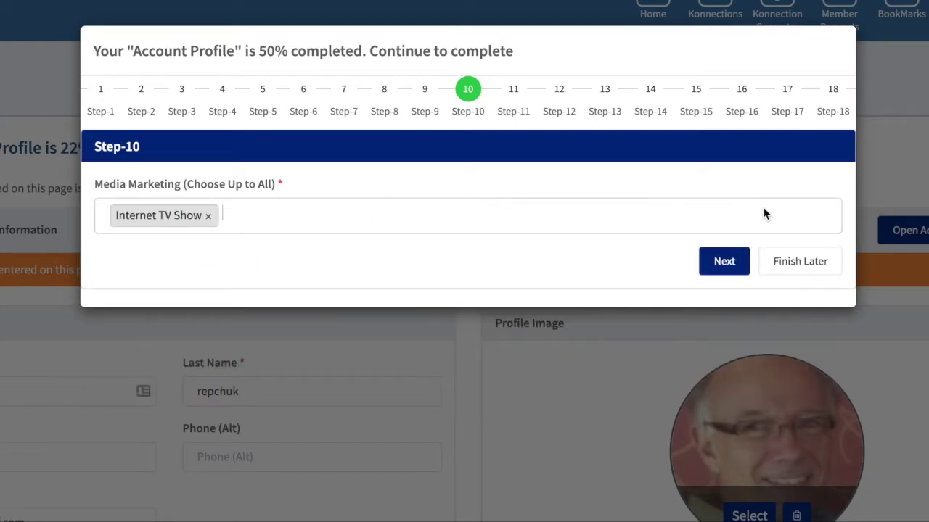
pyautogui.click(729, 259)
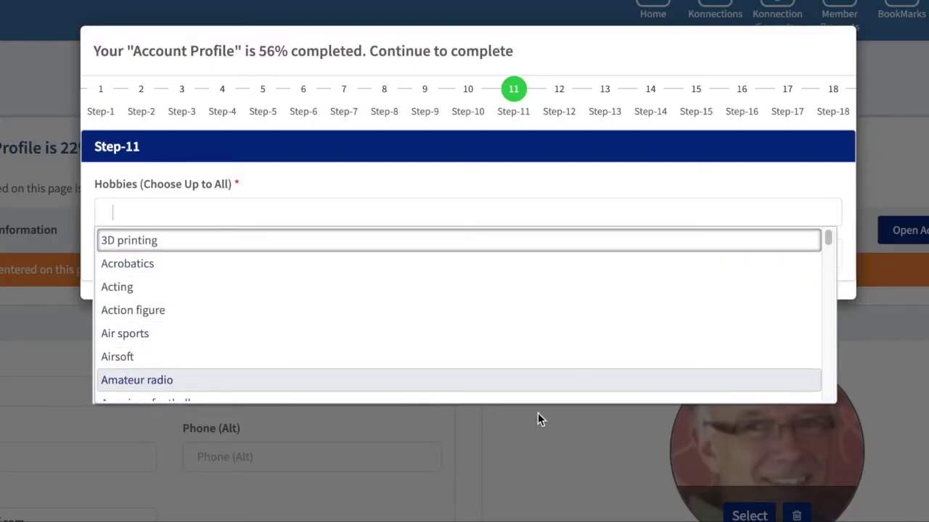
pyautogui.scroll(-3, 348, 359)
pyautogui.scroll(-3, 349, 358)
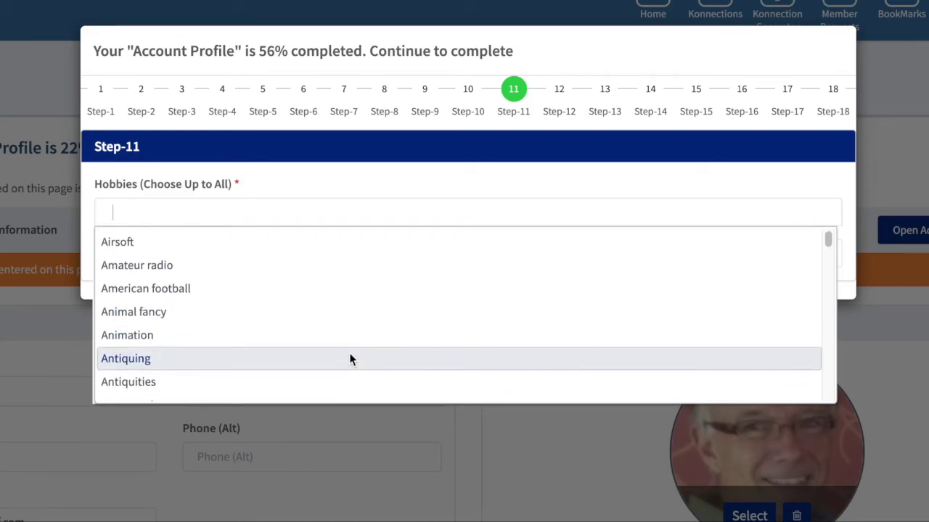
pyautogui.scroll(-5, 349, 356)
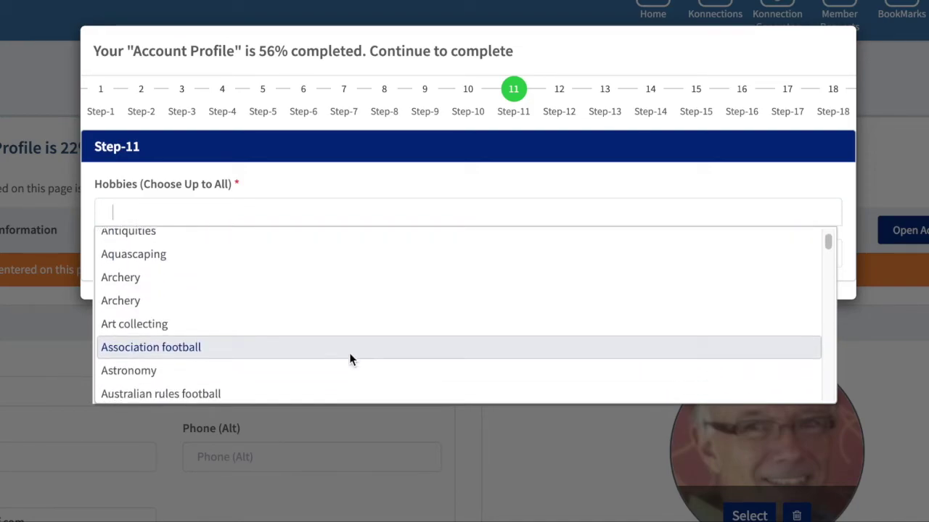
pyautogui.scroll(-3, 349, 355)
pyautogui.scroll(-1, 348, 356)
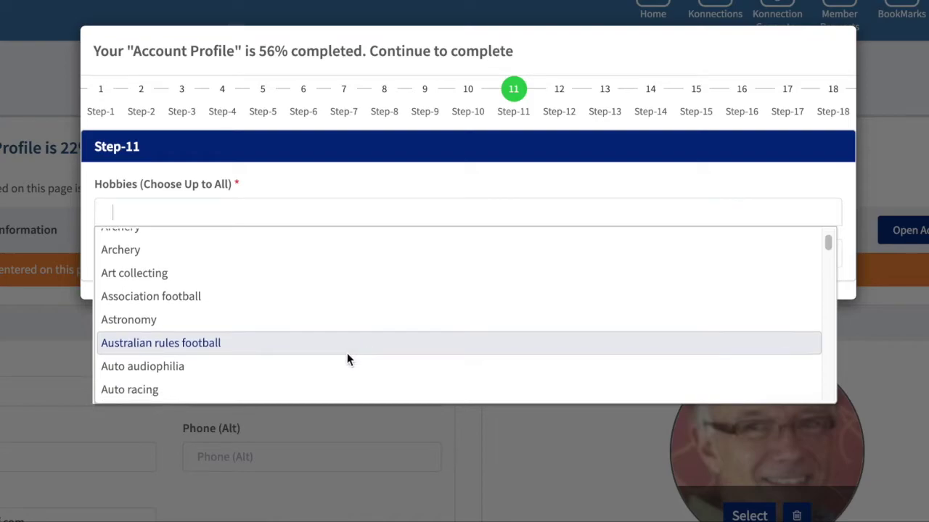
pyautogui.click(260, 313)
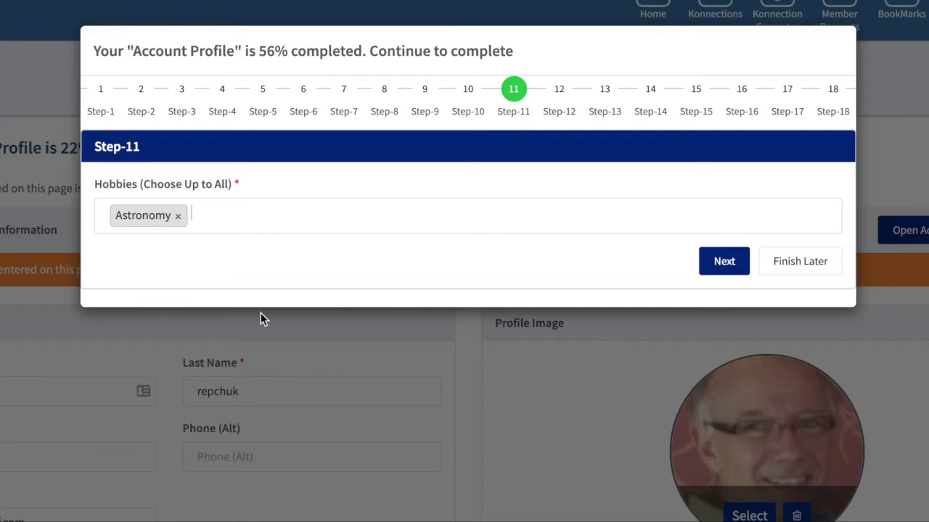
pyautogui.write('pai')
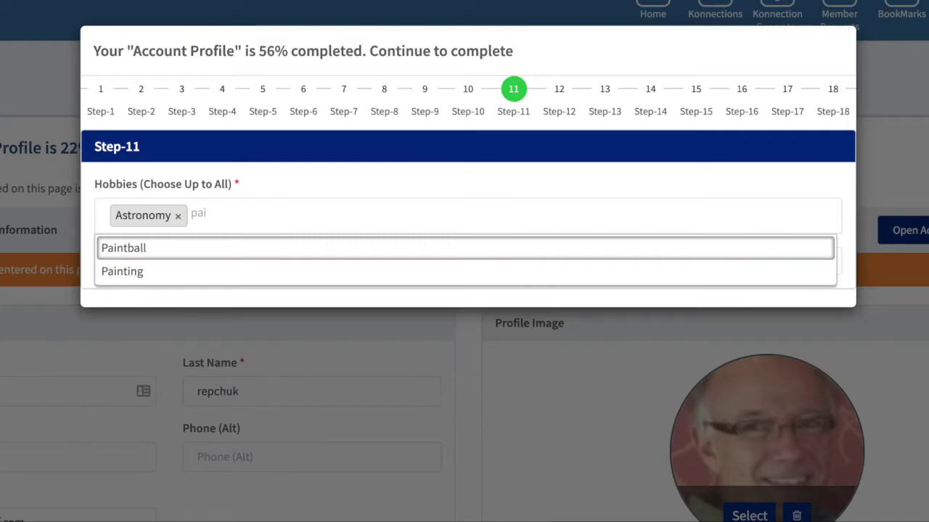
pyautogui.click(114, 269)
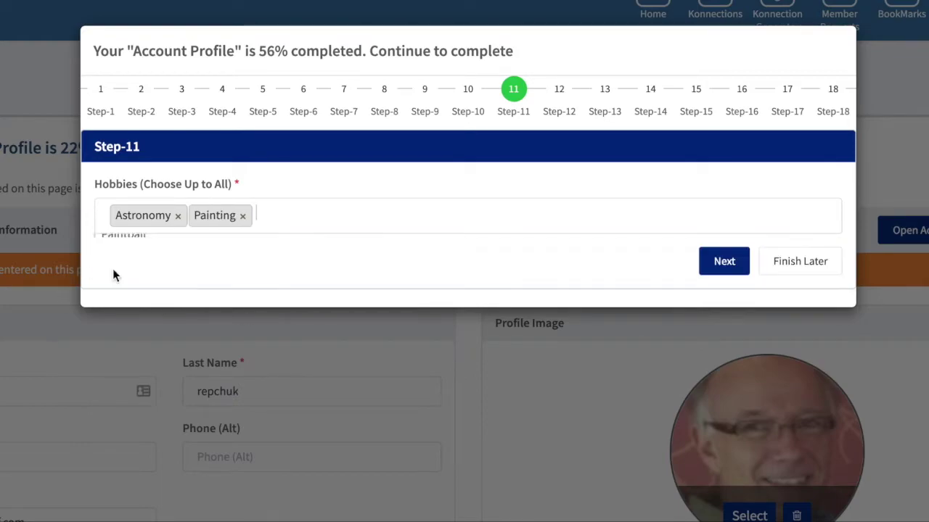
pyautogui.click(723, 267)
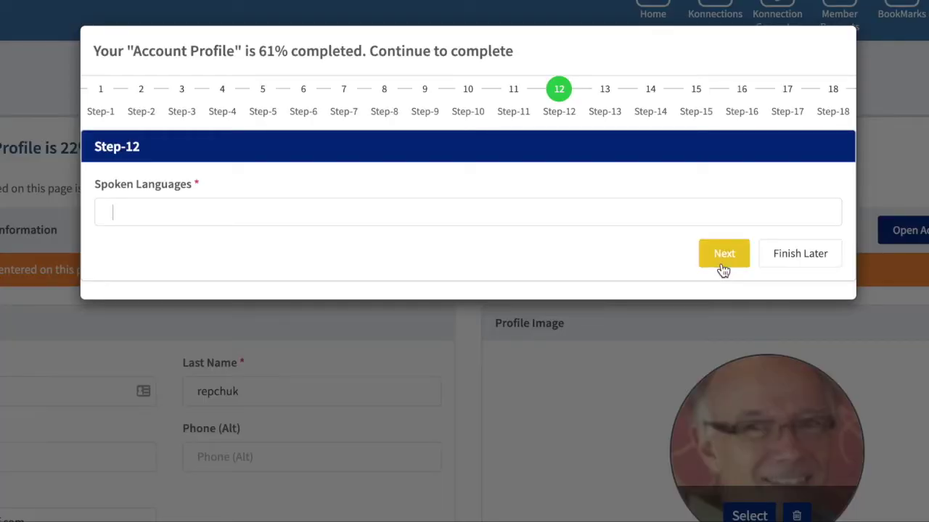
# Set English as the spoken language
pyautogui.write('e')
pyautogui.click(279, 263)
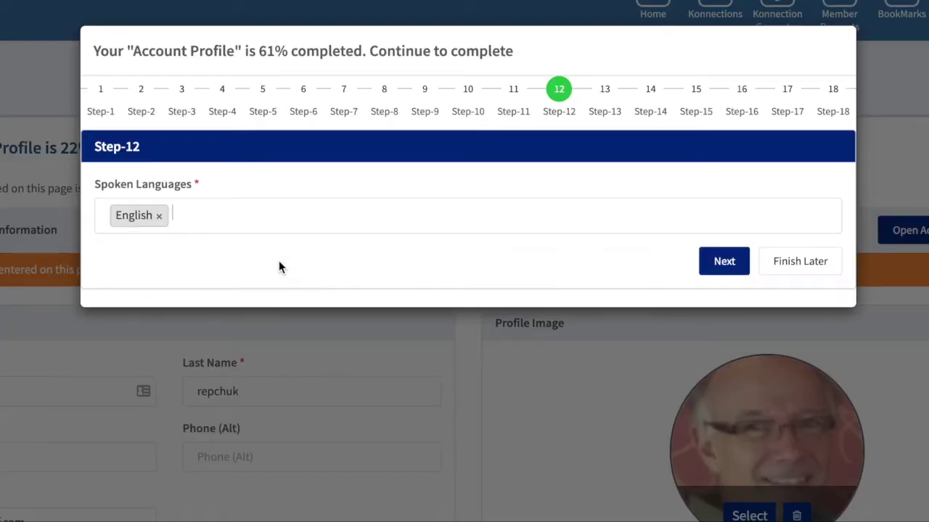
pyautogui.click(720, 259)
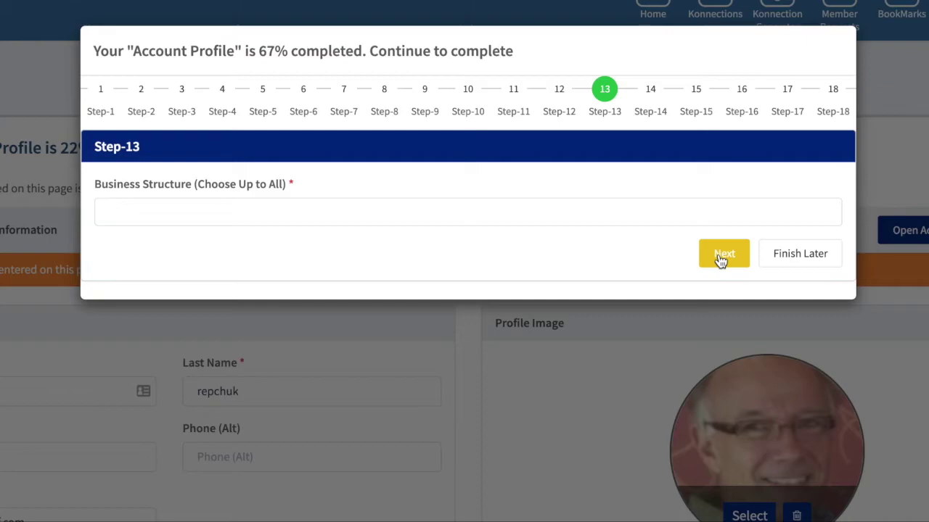
# Choose Corporation -S corp as the business structure
pyautogui.write('c')
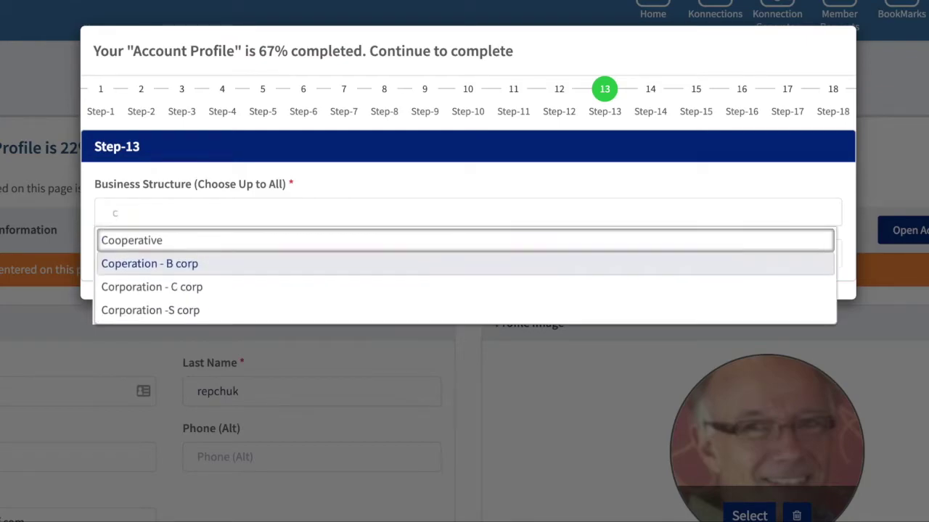
pyautogui.click(301, 310)
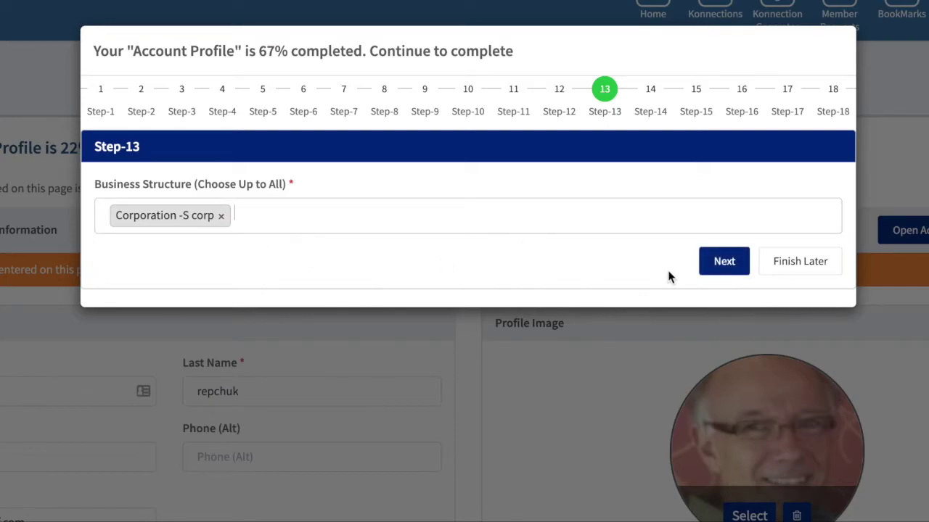
pyautogui.click(726, 263)
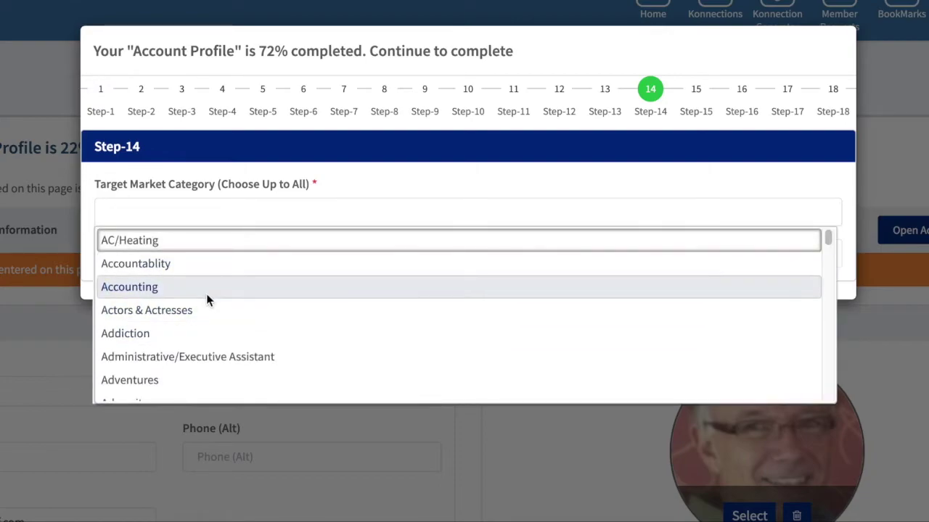
# Add Actors & Actresses and Business Consulting as target market categories
pyautogui.click(204, 312)
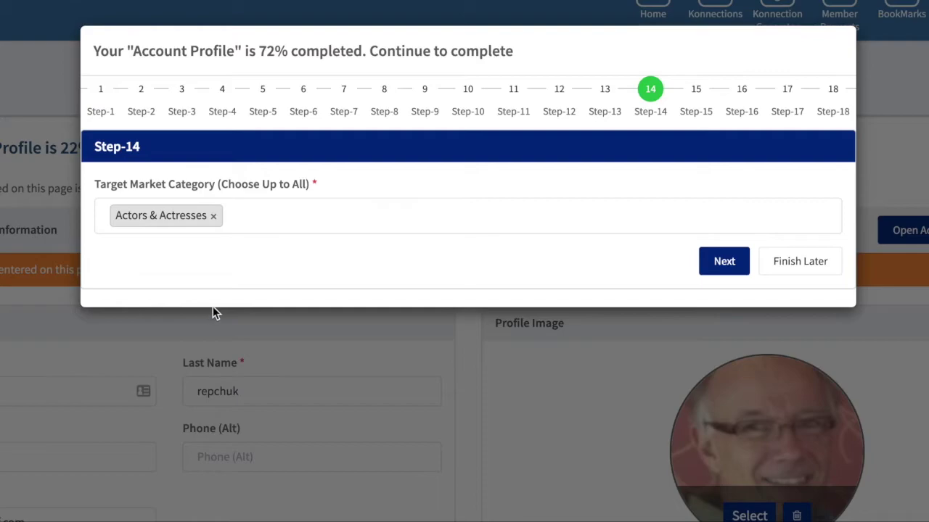
pyautogui.click(452, 215)
pyautogui.write('bu')
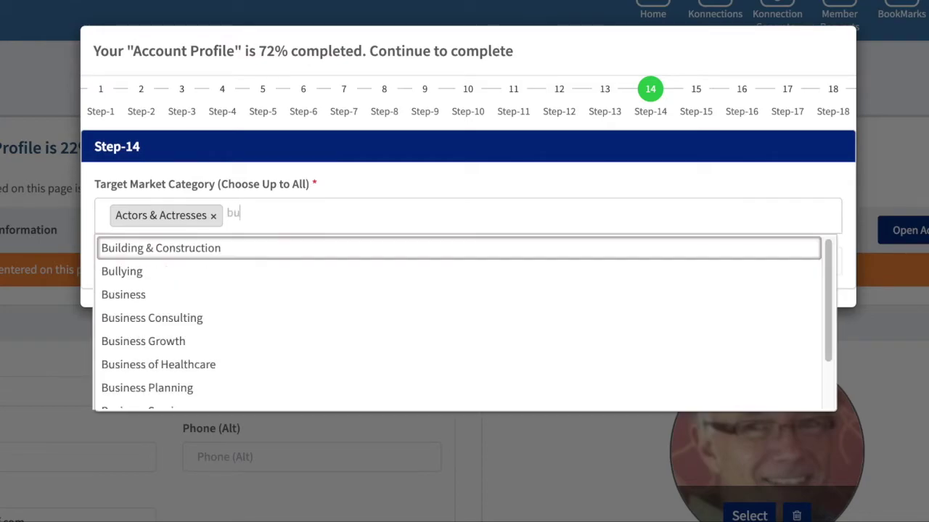
pyautogui.click(193, 319)
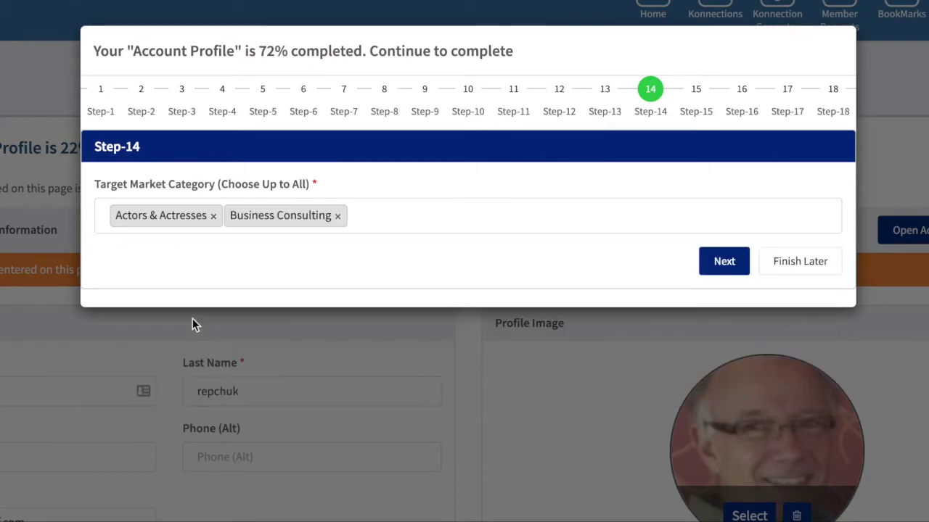
pyautogui.click(735, 270)
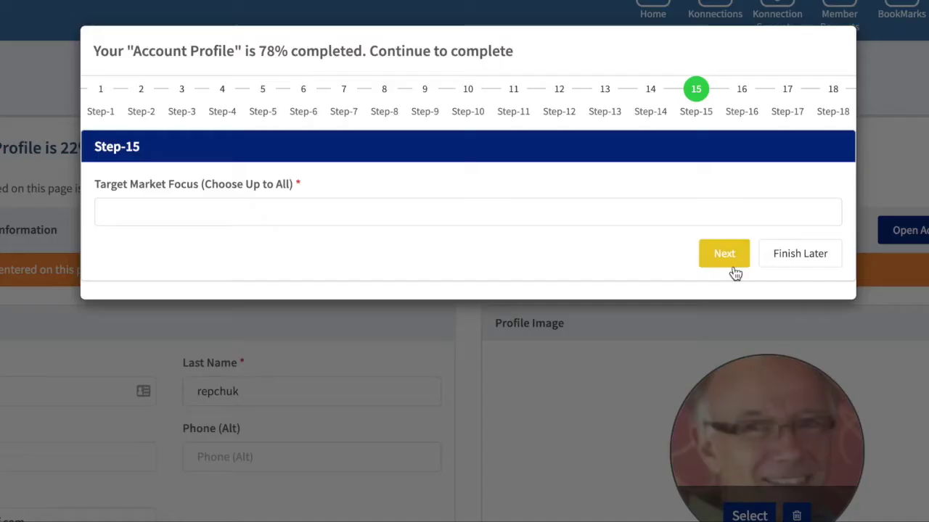
# Set the target market focus to Small Businesses, Women and Corporations
pyautogui.press('Down')
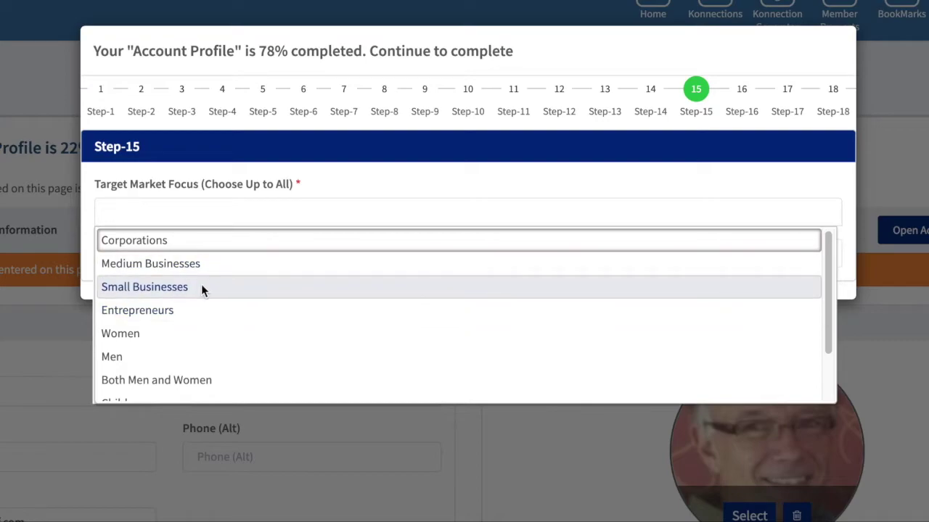
pyautogui.click(201, 287)
pyautogui.press('Down')
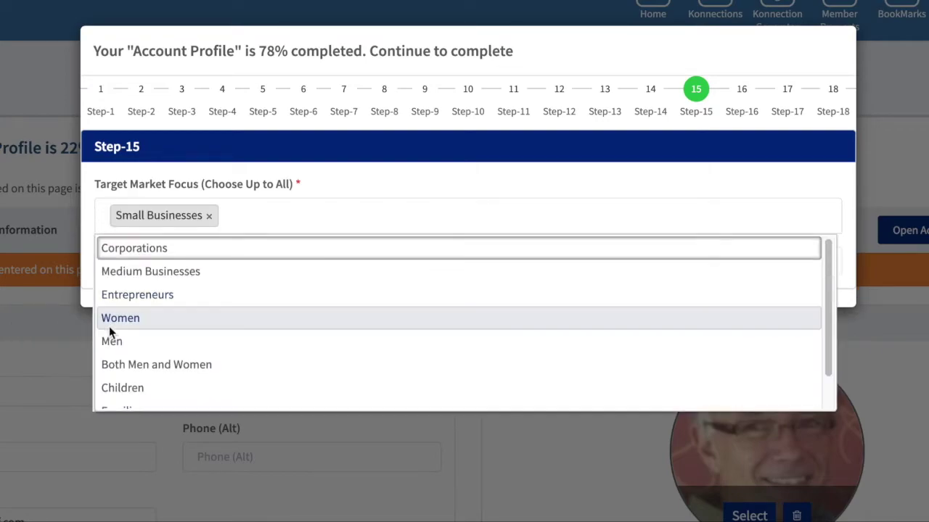
pyautogui.click(113, 323)
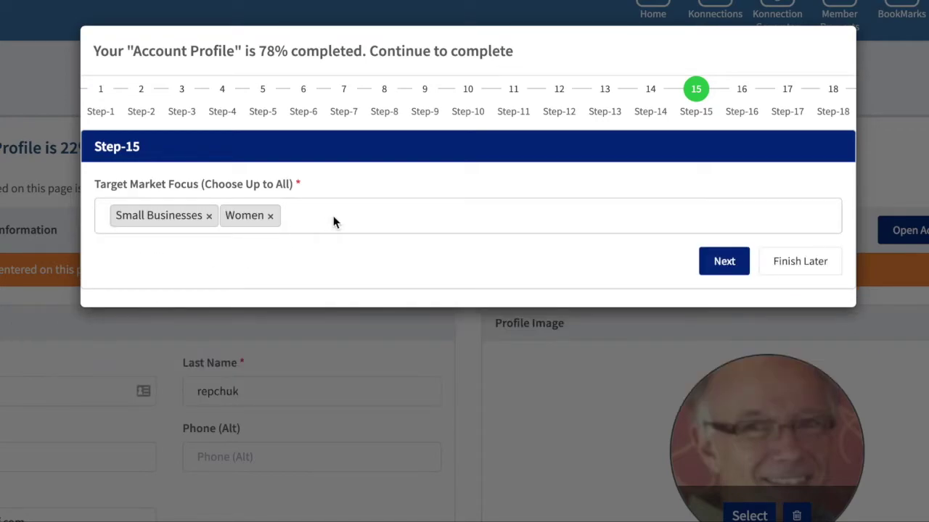
pyautogui.click(333, 215)
pyautogui.scroll(-1, 217, 349)
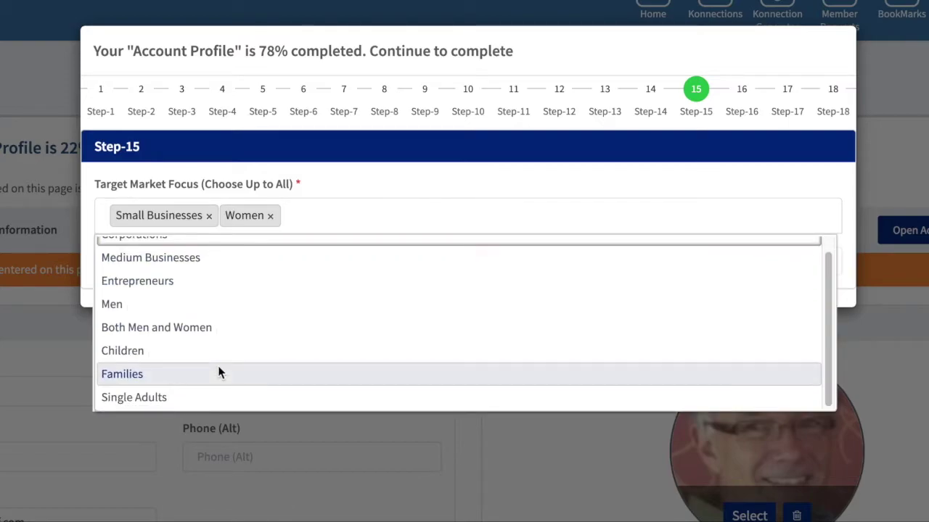
pyautogui.scroll(1, 220, 335)
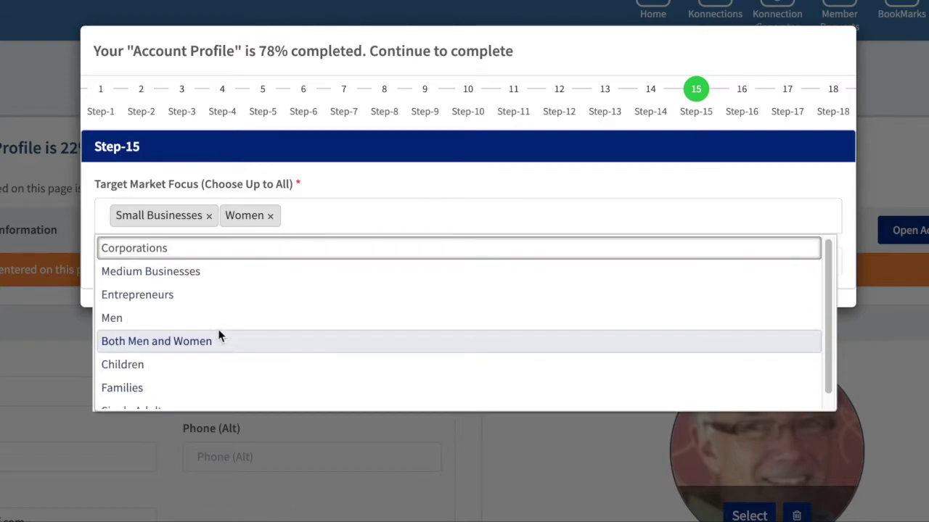
pyautogui.click(196, 250)
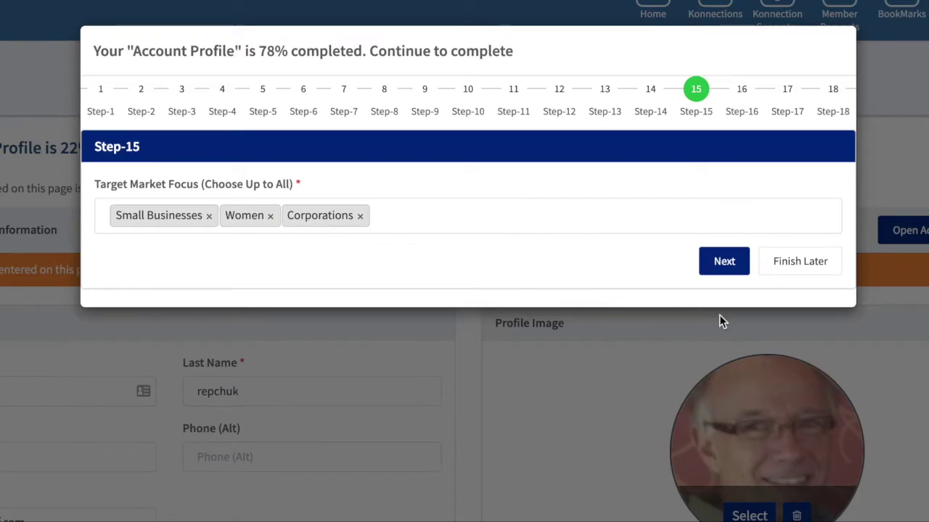
pyautogui.click(726, 261)
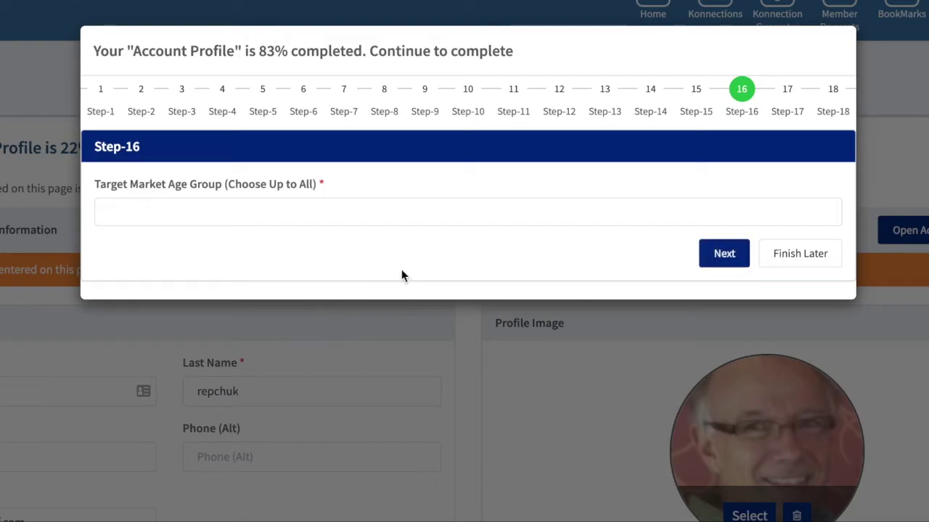
# Set the target age groups to 45 – 54 and 55 – 64
pyautogui.press('Down')
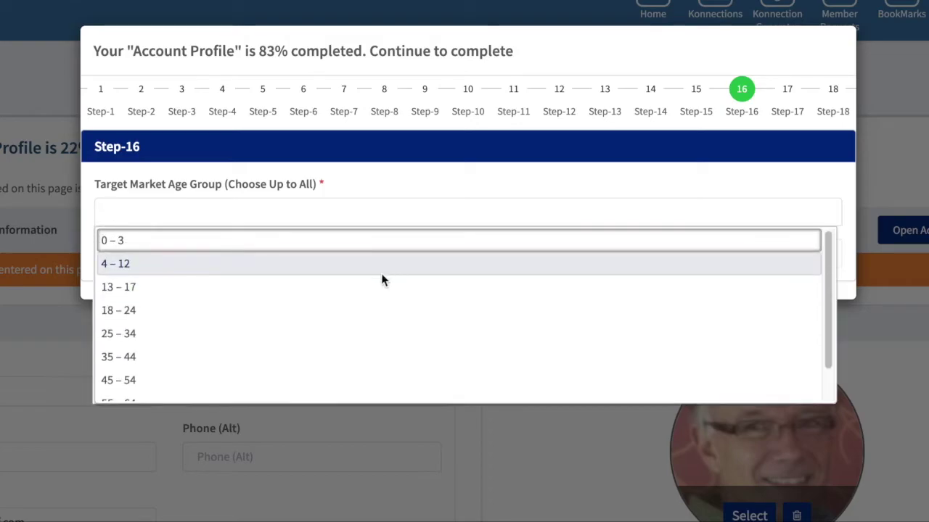
pyautogui.scroll(-2, 162, 351)
pyautogui.click(162, 350)
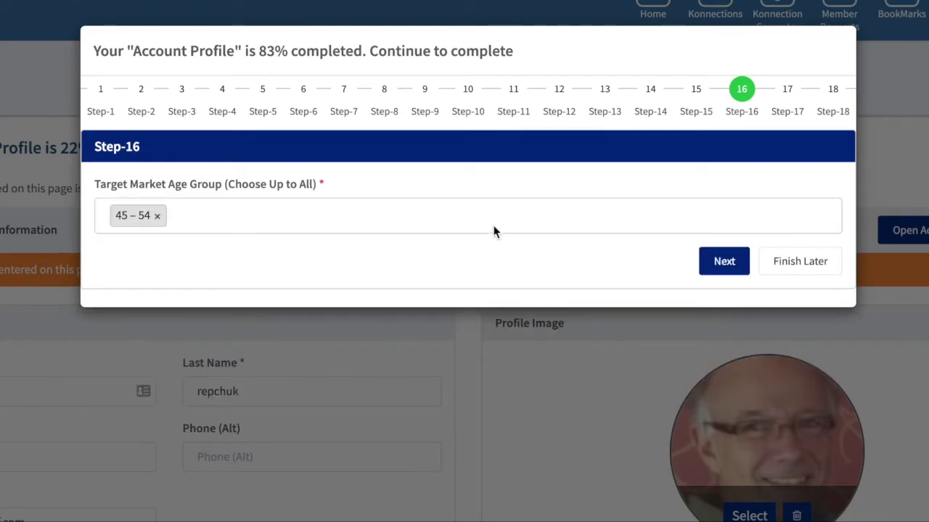
pyautogui.click(493, 231)
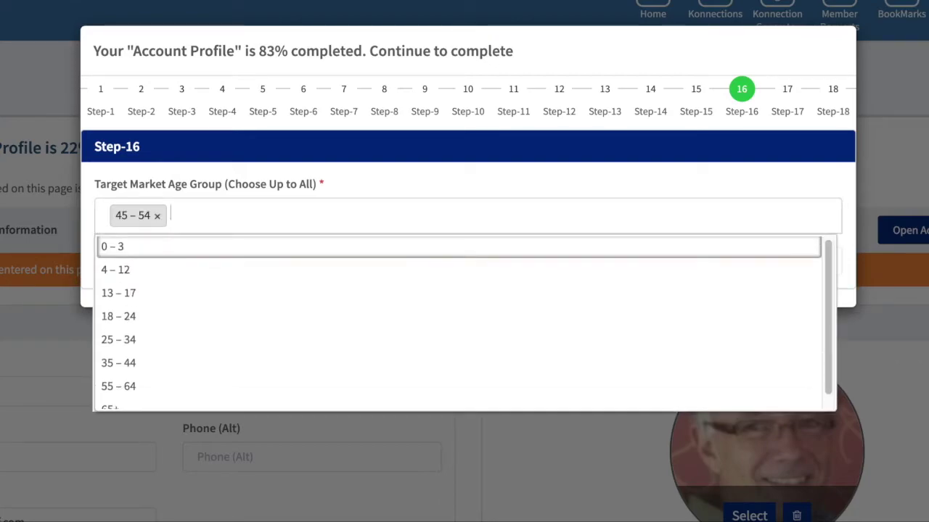
pyautogui.click(138, 391)
pyautogui.click(723, 261)
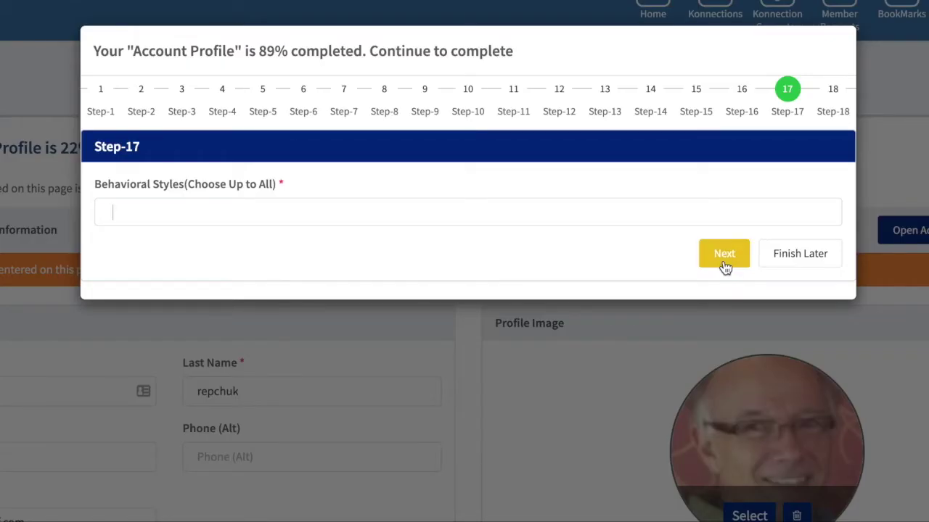
# Choose Task Oriented as the behavioral style
pyautogui.click(464, 212)
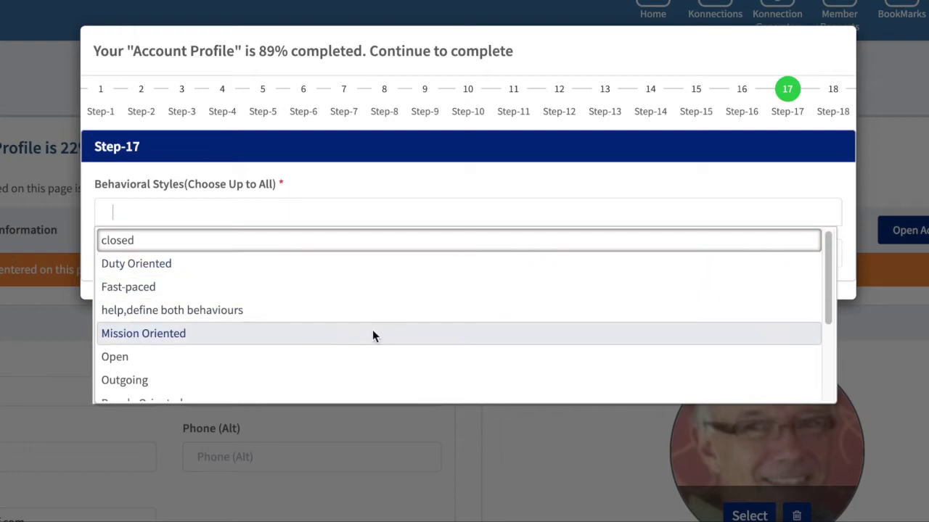
pyautogui.scroll(-3, 359, 330)
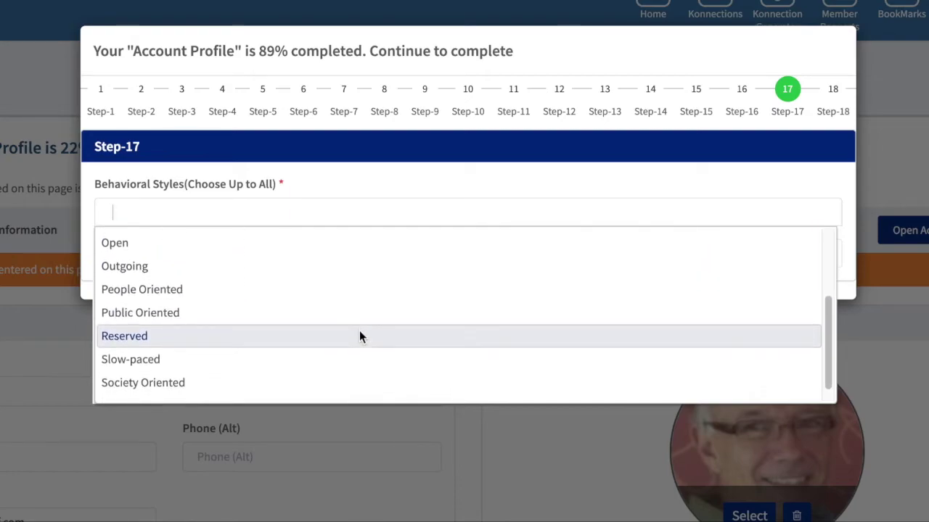
pyautogui.scroll(-1, 359, 336)
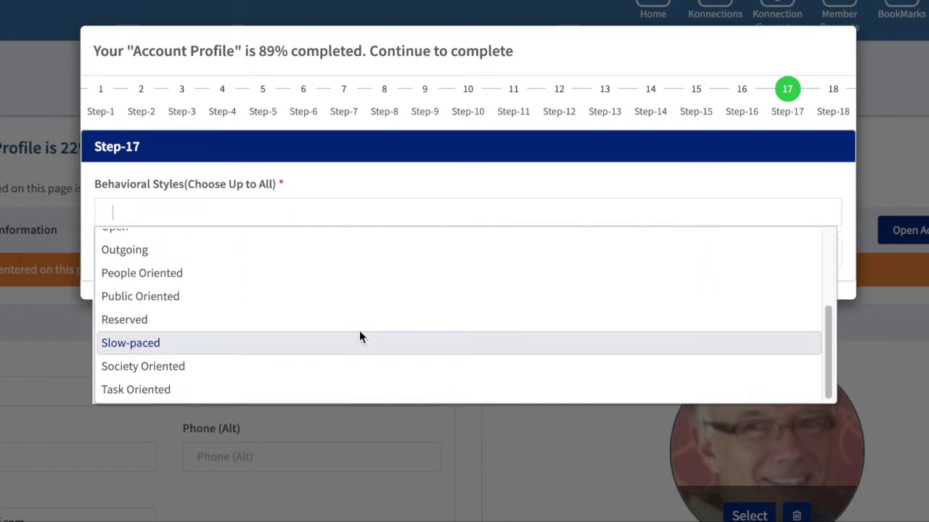
pyautogui.click(200, 387)
pyautogui.click(718, 269)
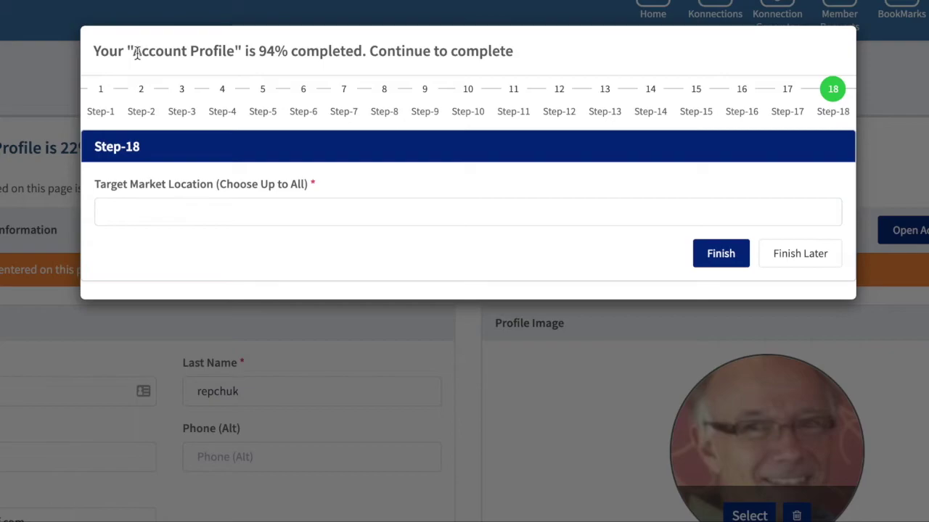
# Set the target market location to Local and finish the profile at 100%
pyautogui.moveTo(133, 51); pyautogui.dragTo(521, 49)
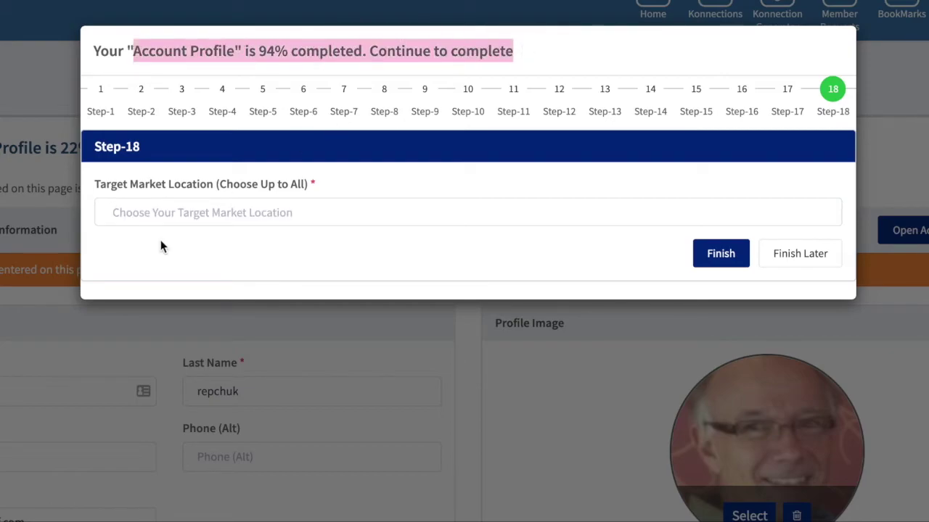
pyautogui.click(215, 206)
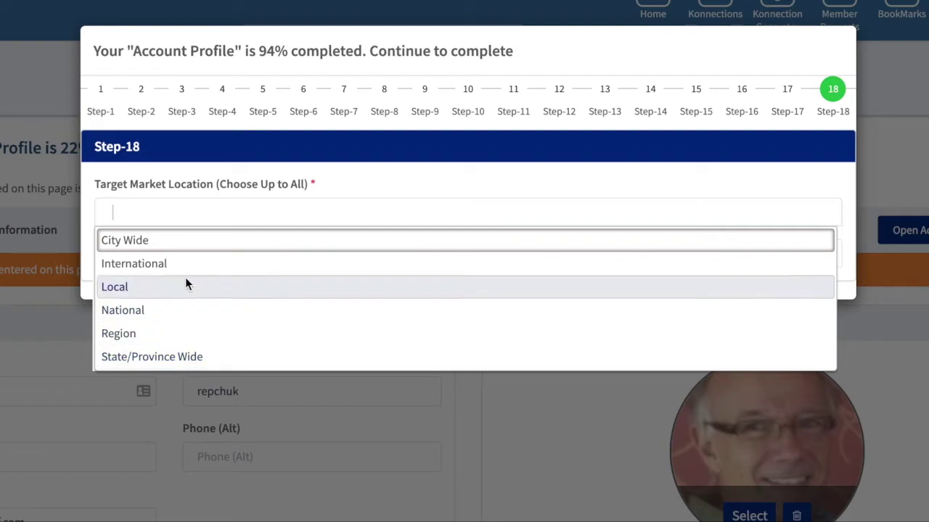
pyautogui.click(129, 288)
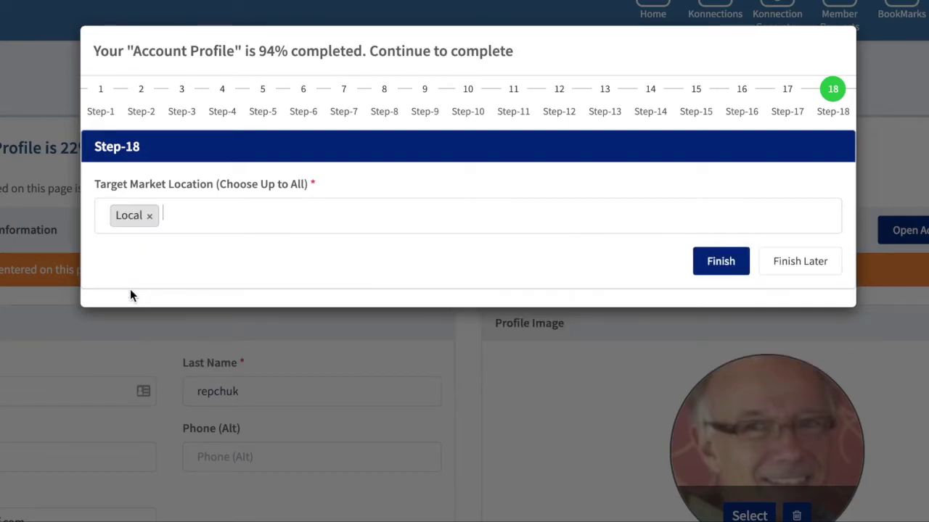
pyautogui.click(725, 267)
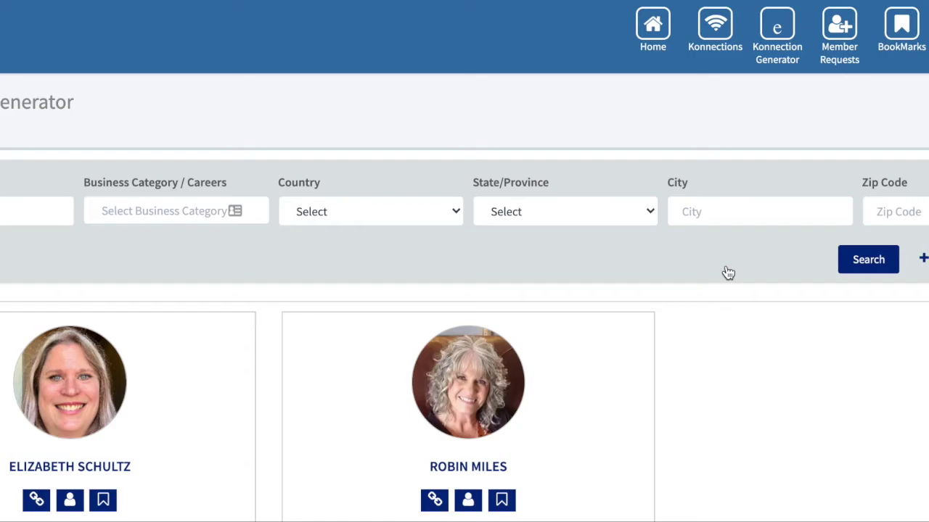
pyautogui.scroll(-2, 771, 391)
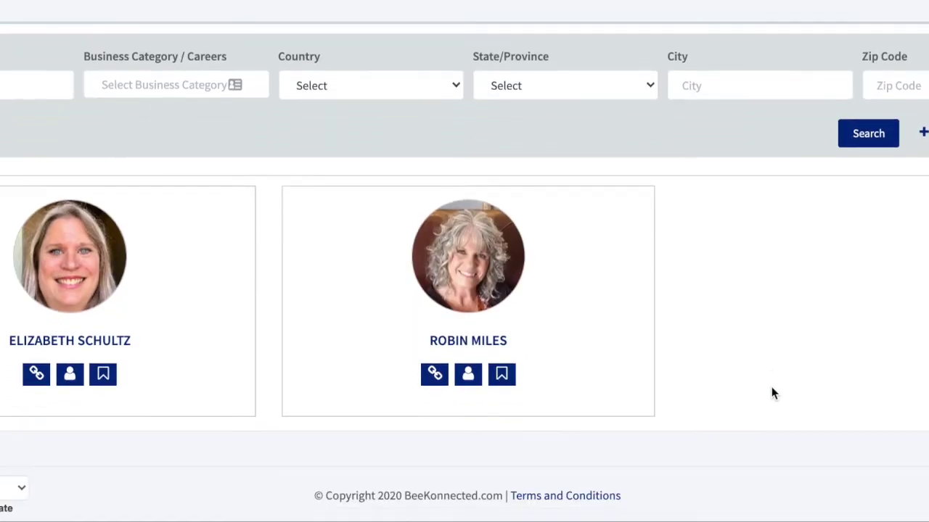
pyautogui.scroll(2, 772, 390)
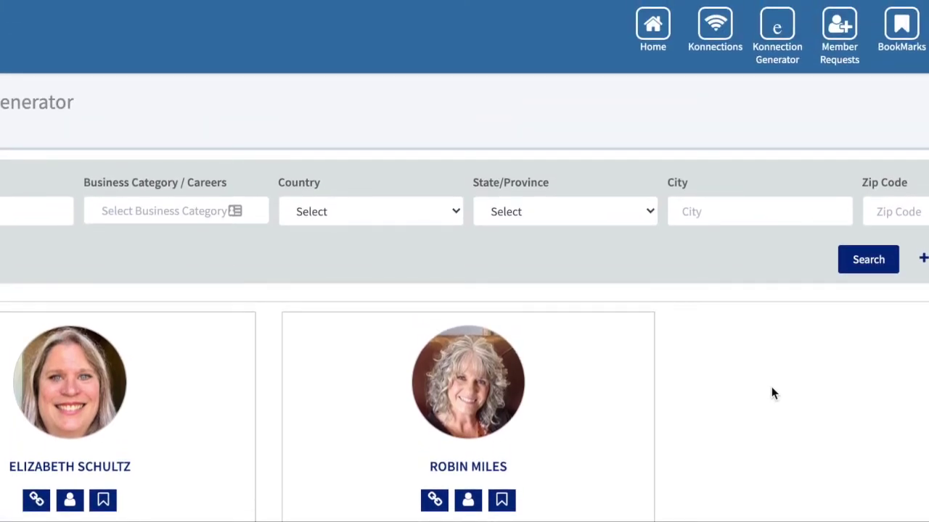
pyautogui.scroll(-2, 771, 392)
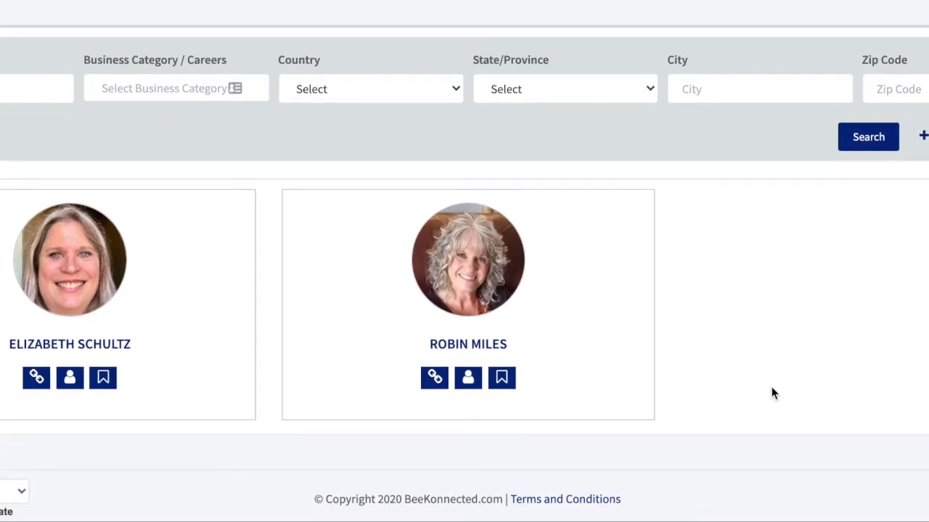
pyautogui.scroll(2, 771, 387)
pyautogui.scroll(-1, 771, 387)
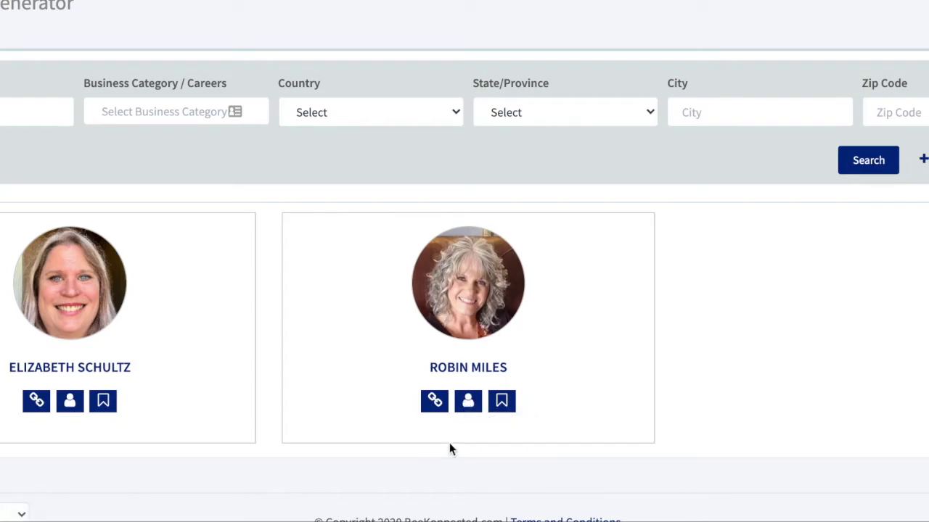
pyautogui.click(434, 401)
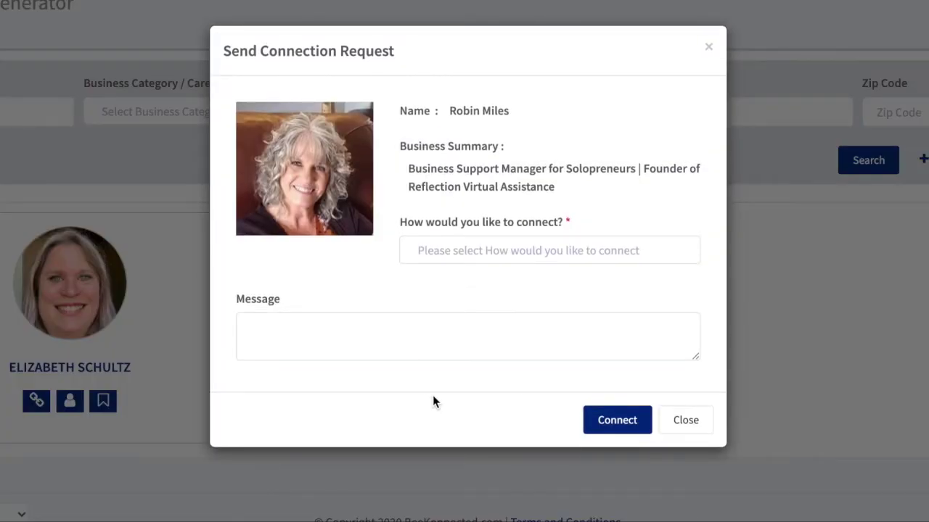
# Send the second member a Messenger connection request with the message 'great to meet you'
pyautogui.click(501, 254)
pyautogui.click(451, 304)
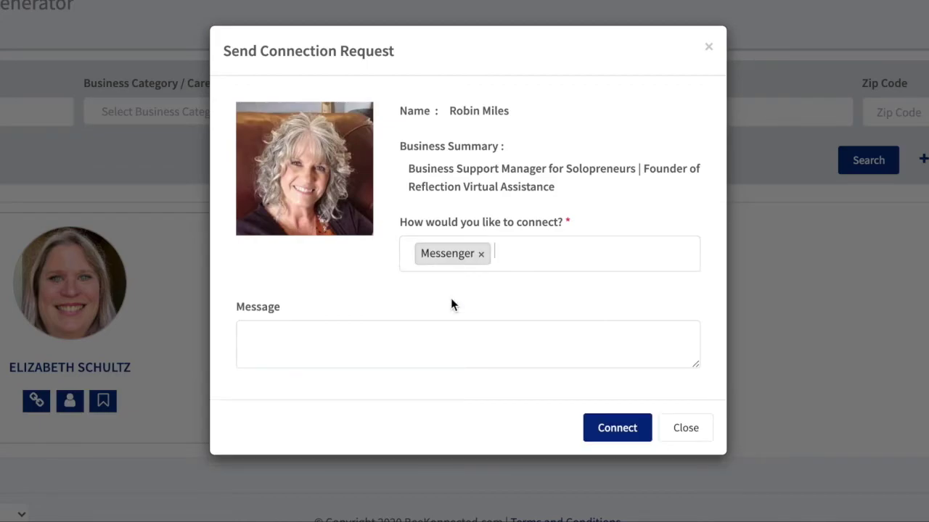
pyautogui.click(345, 345)
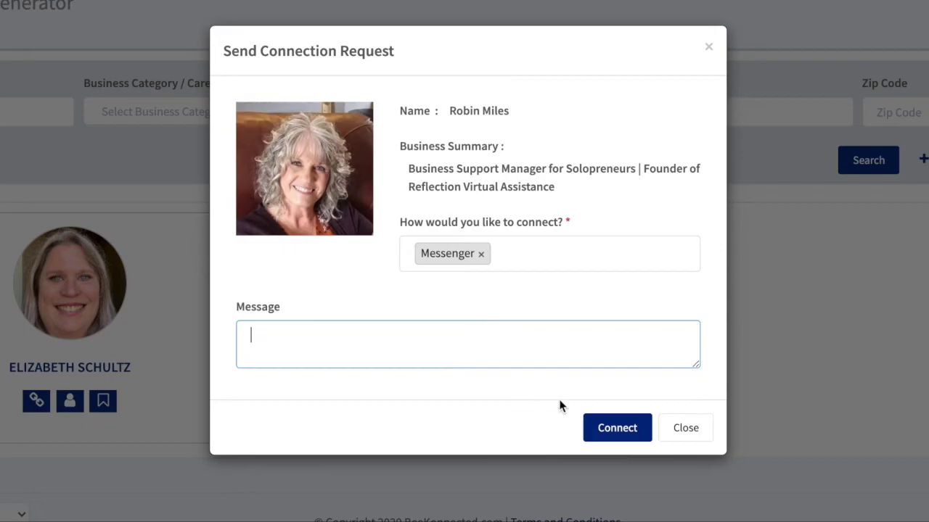
pyautogui.write('great to meet you')
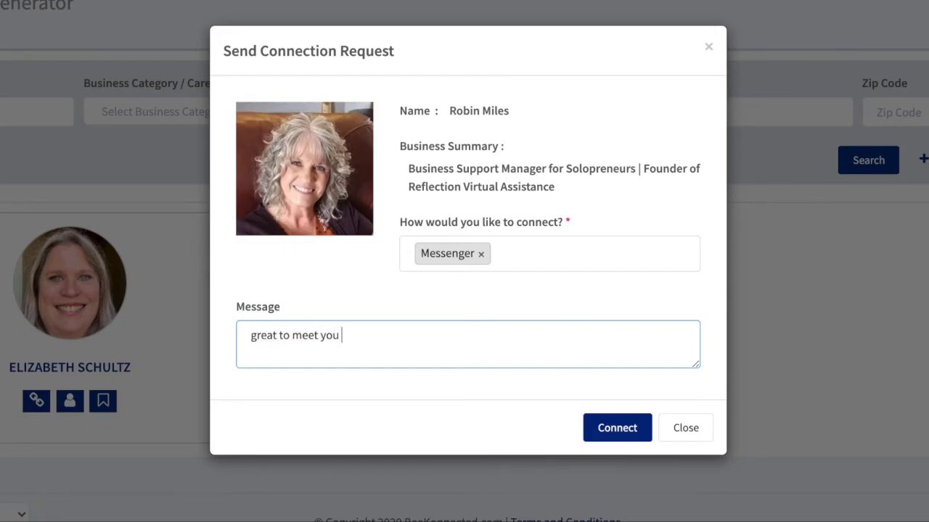
pyautogui.click(613, 433)
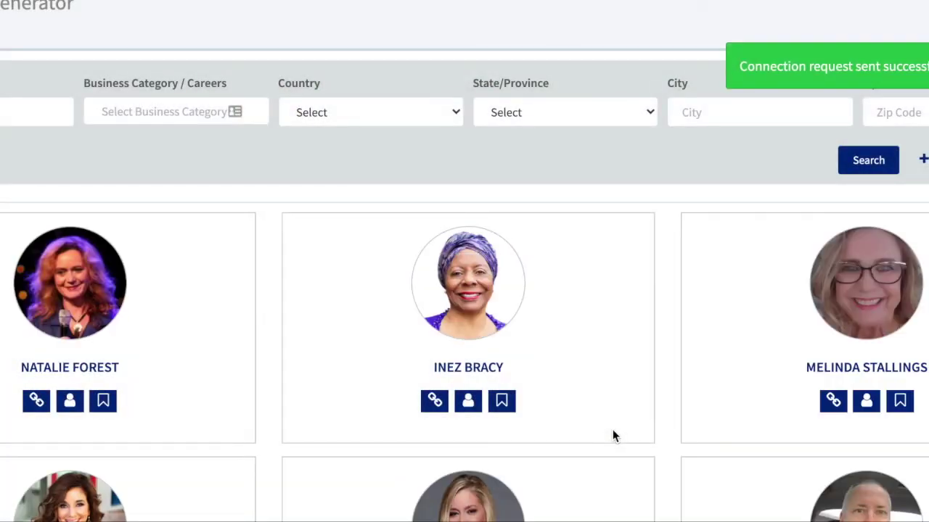
# Filter the member search to the Accounting category only, dropping AC/Heating, and run it
pyautogui.scroll(-4, 613, 430)
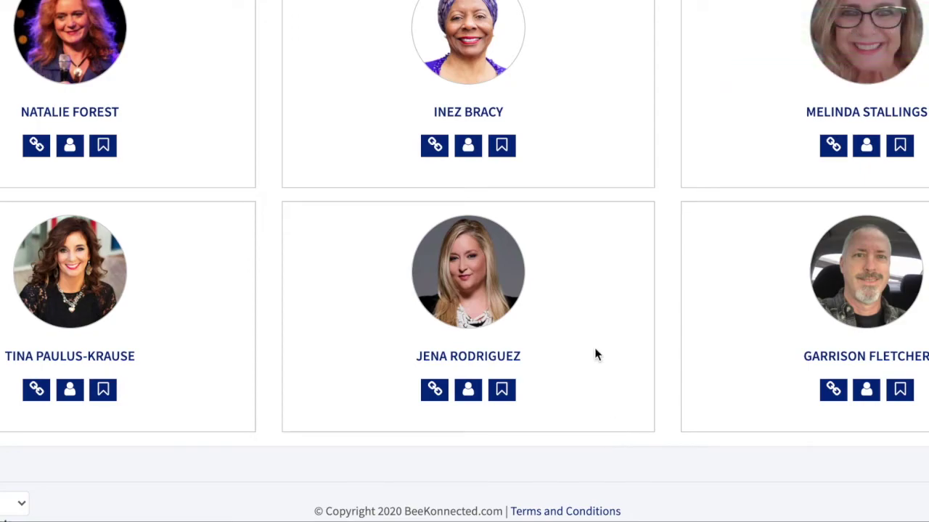
pyautogui.scroll(1, 638, 219)
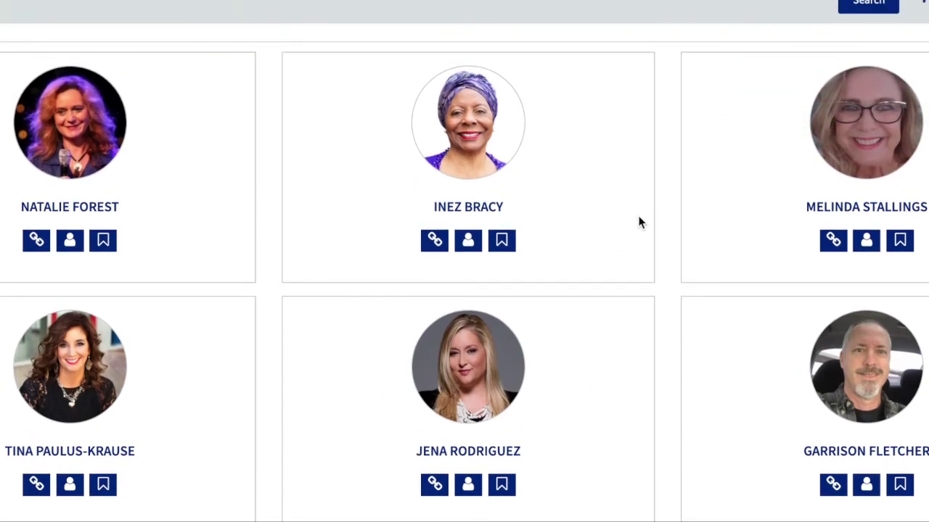
pyautogui.scroll(3, 639, 222)
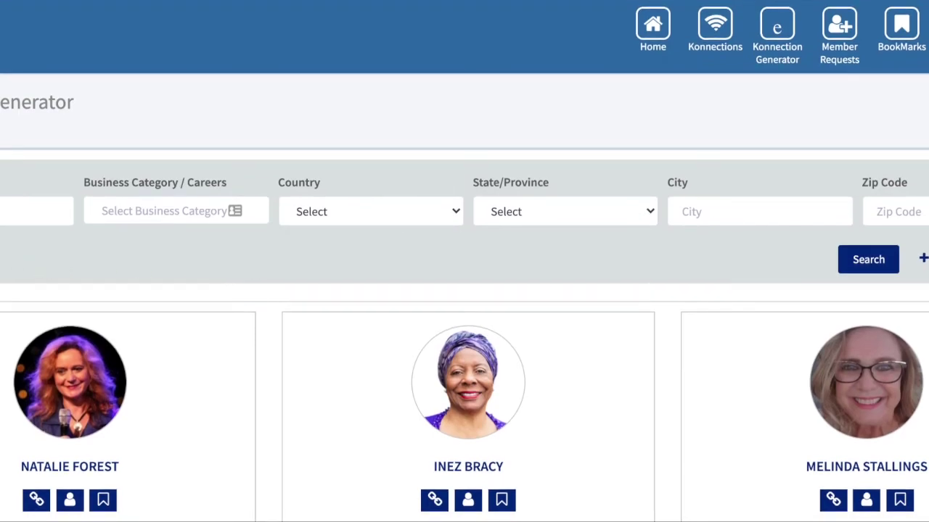
pyautogui.click(98, 213)
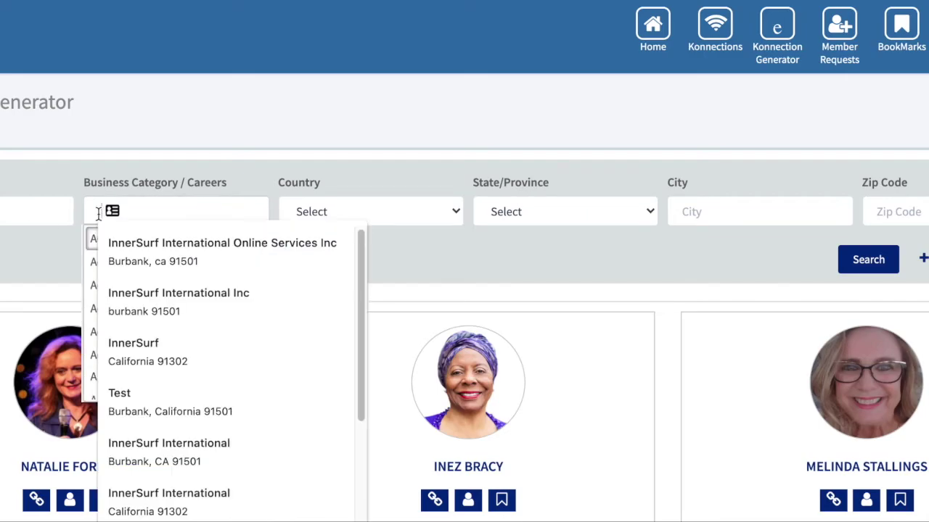
pyautogui.click(89, 238)
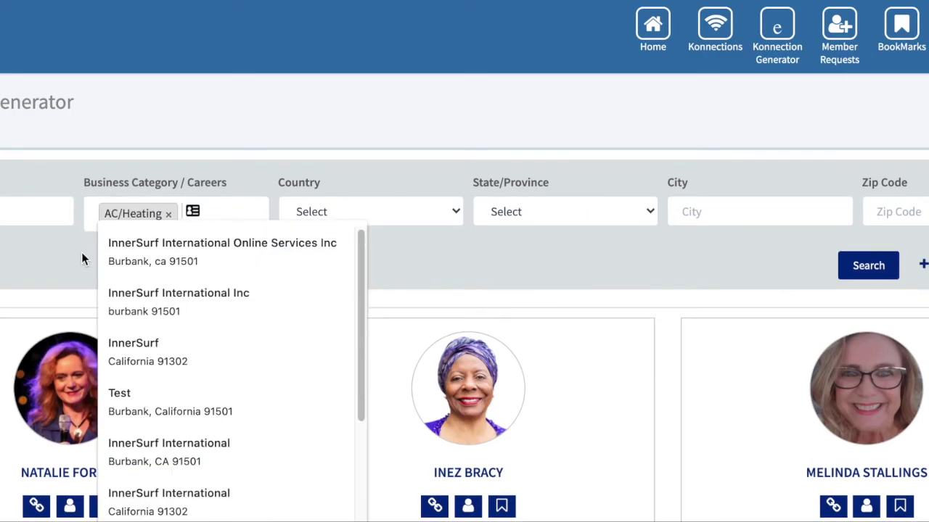
pyautogui.click(81, 253)
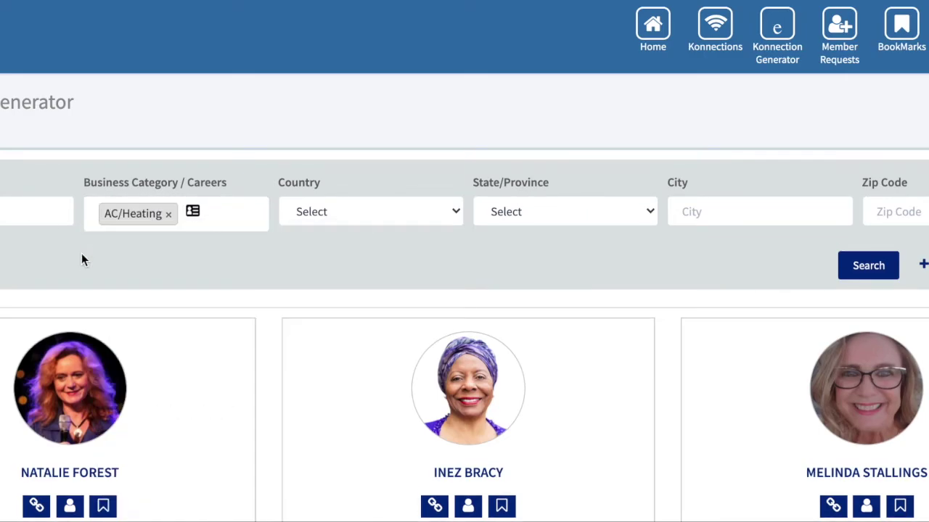
pyautogui.click(218, 211)
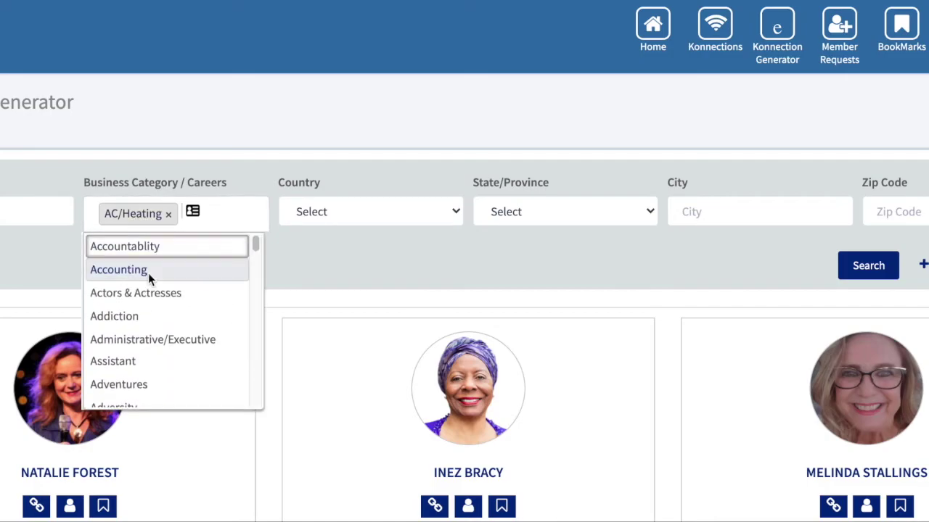
pyautogui.click(148, 276)
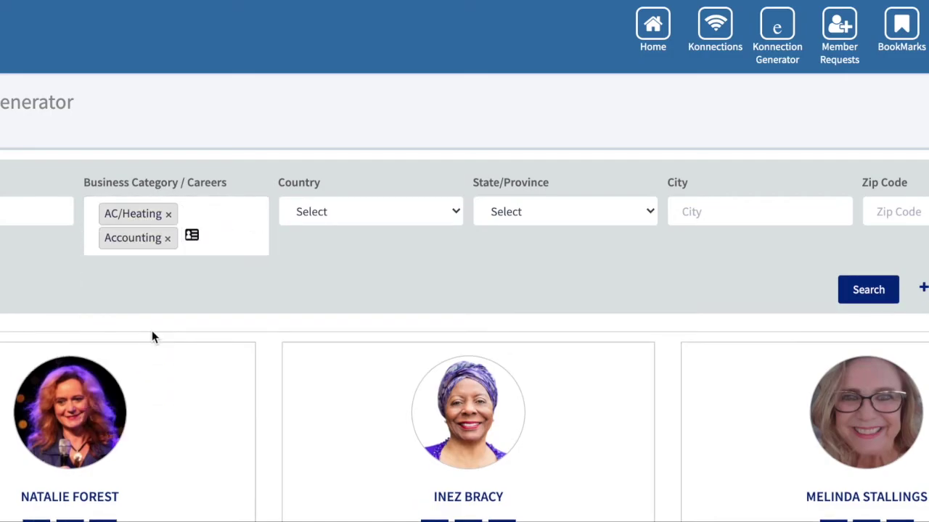
pyautogui.click(167, 215)
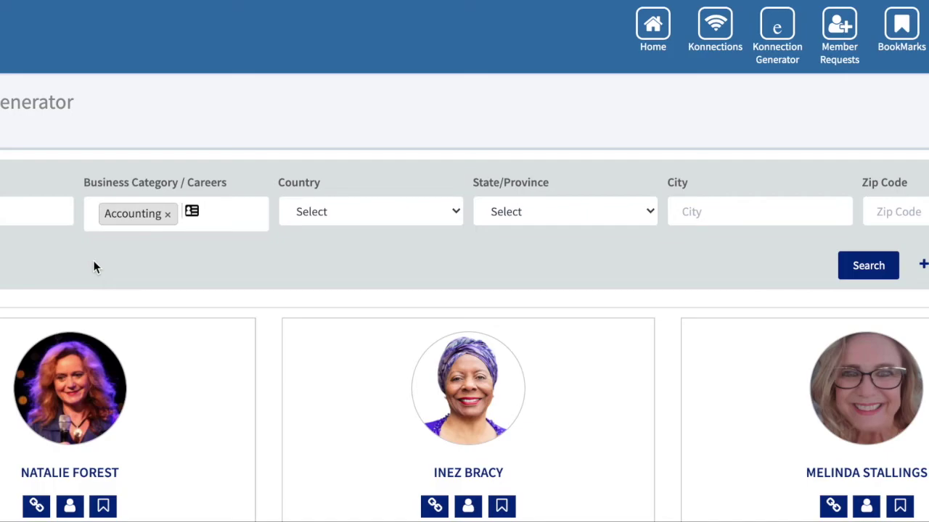
pyautogui.click(878, 272)
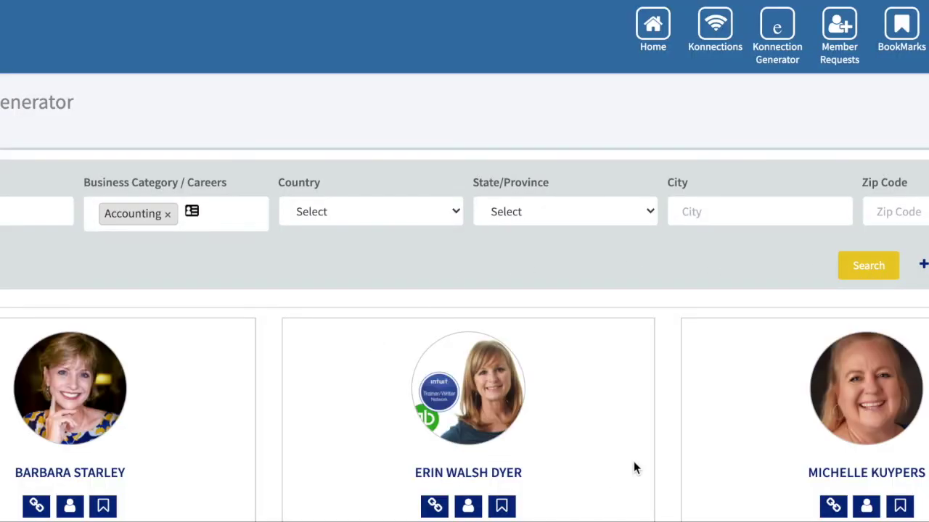
# Start a connection request to the centre member in the Accounting results
pyautogui.scroll(-3, 634, 464)
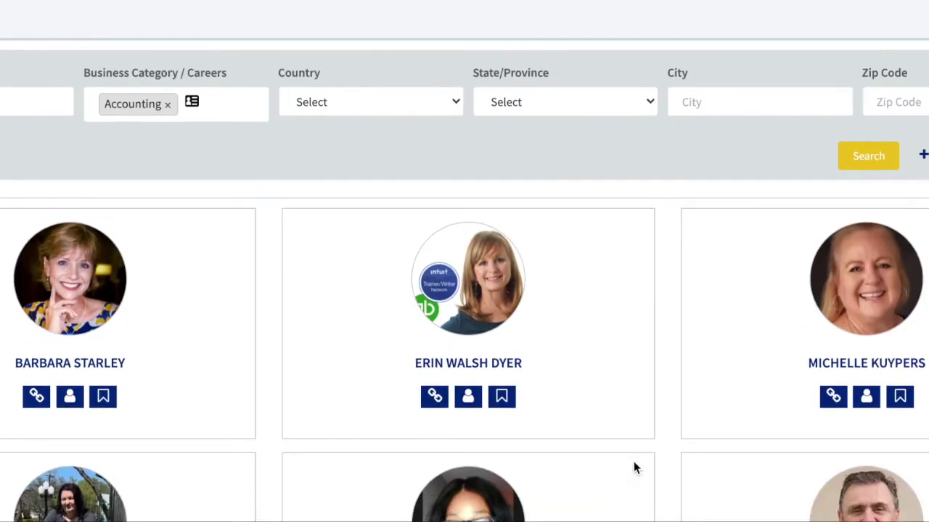
pyautogui.scroll(-1, 634, 468)
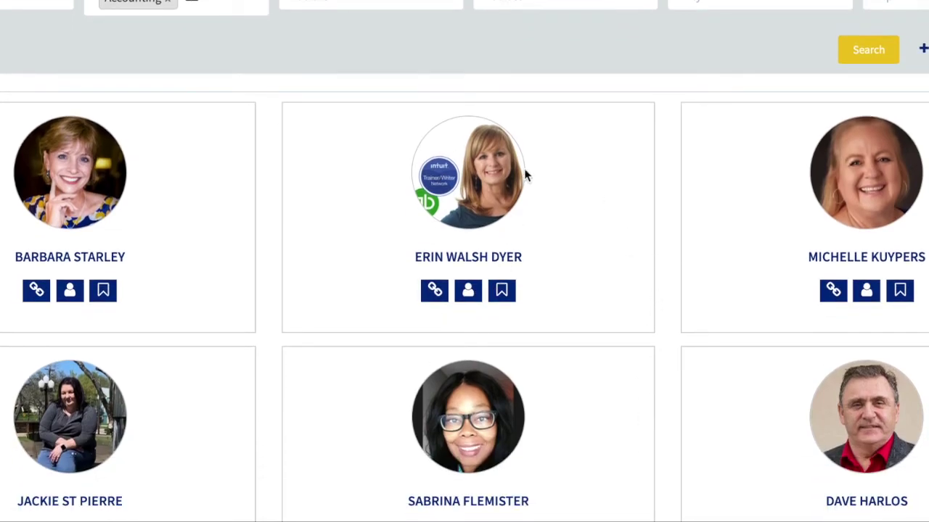
pyautogui.click(434, 291)
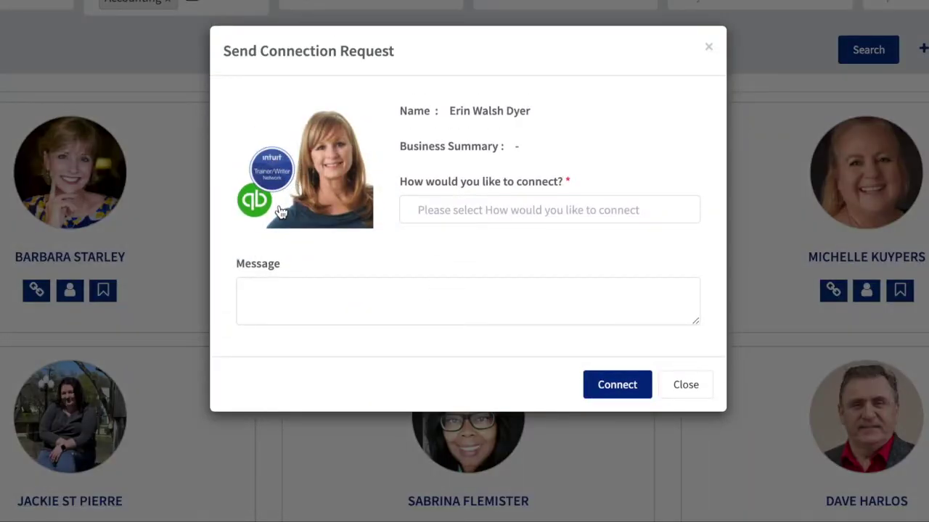
# Send that member a connection request via Messenger without a message
pyautogui.click(468, 209)
pyautogui.click(431, 263)
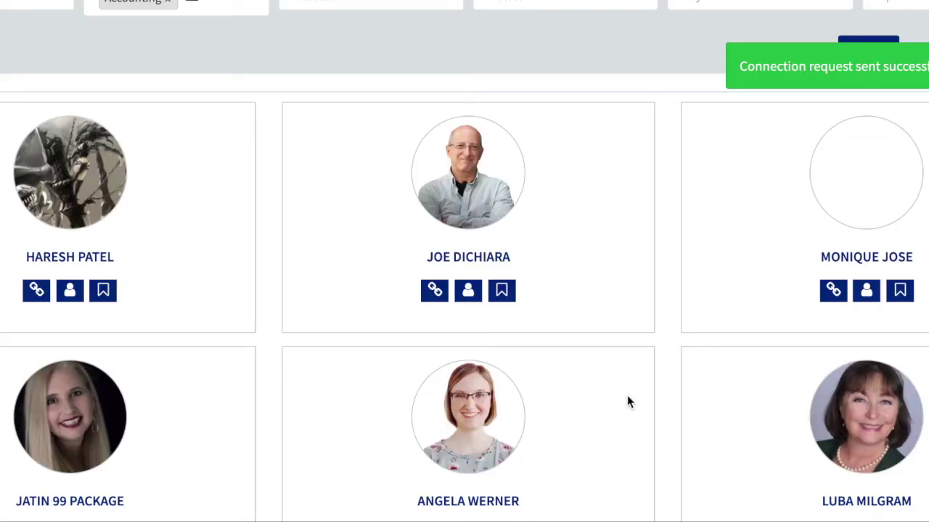
pyautogui.scroll(3, 707, 346)
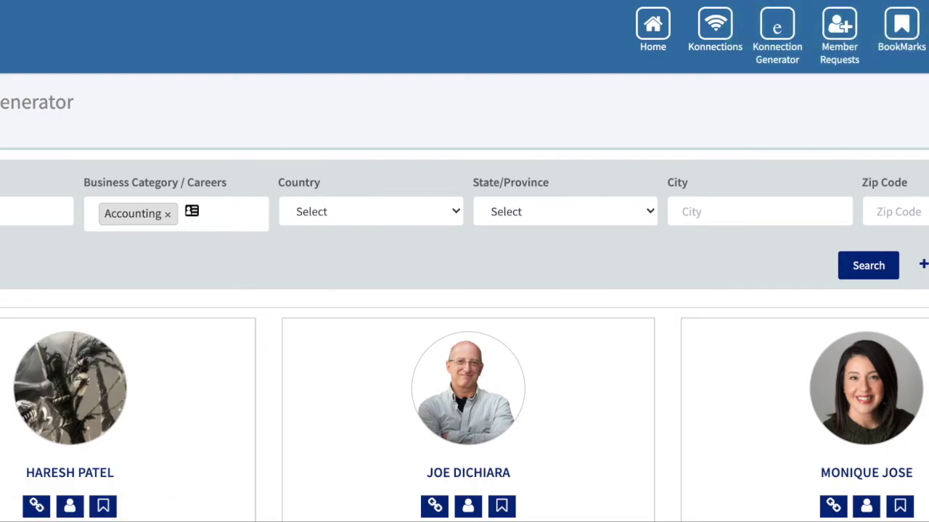
# Expand the advanced filters, add one filter option, and rerun the Accounting search
pyautogui.click(923, 264)
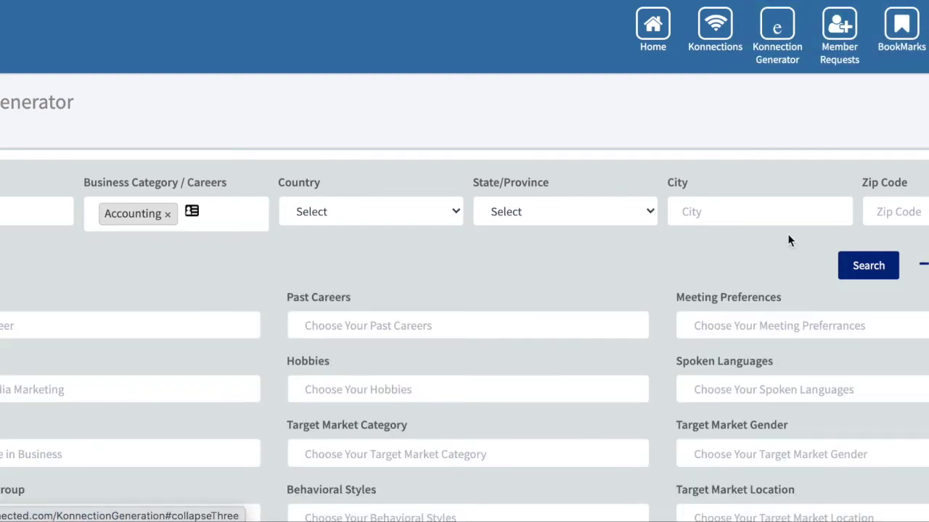
pyautogui.scroll(-3, 548, 251)
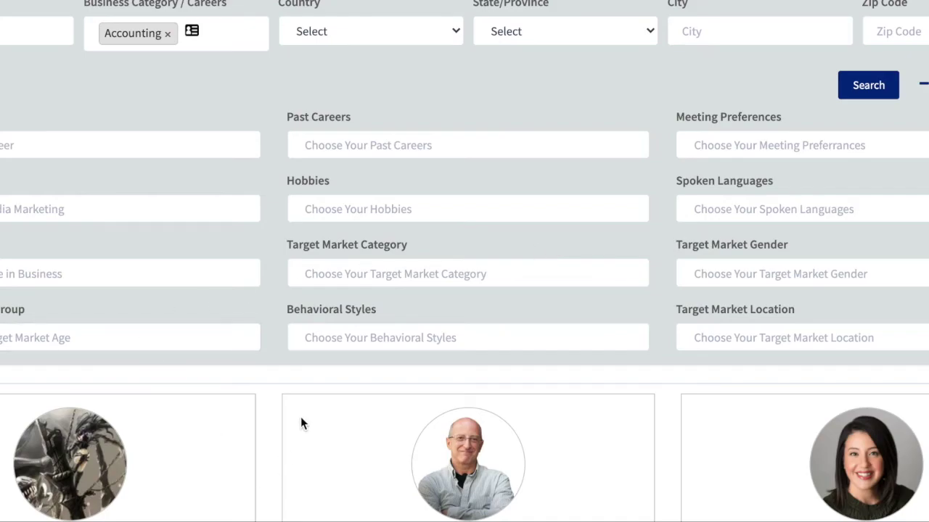
pyautogui.scroll(-1, 302, 423)
pyautogui.scroll(1, 301, 423)
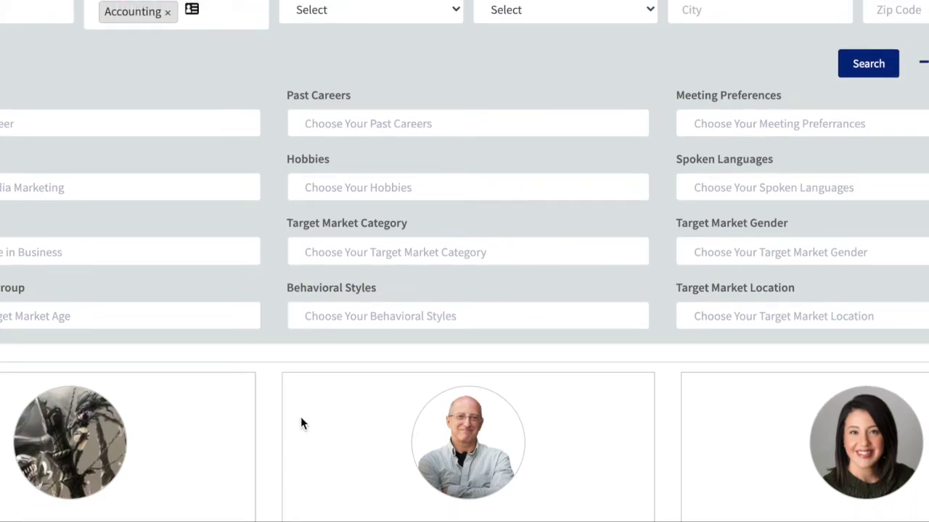
pyautogui.click(74, 188)
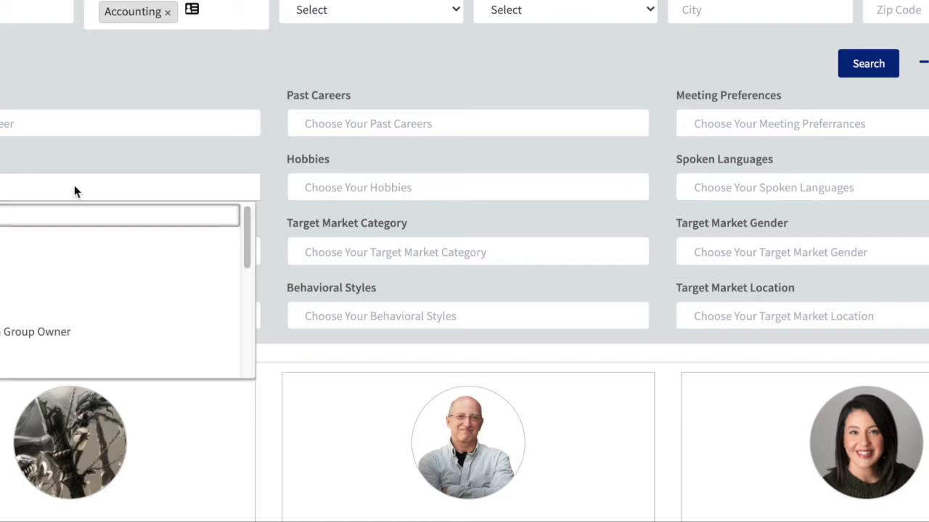
pyautogui.scroll(-1, 6, 328)
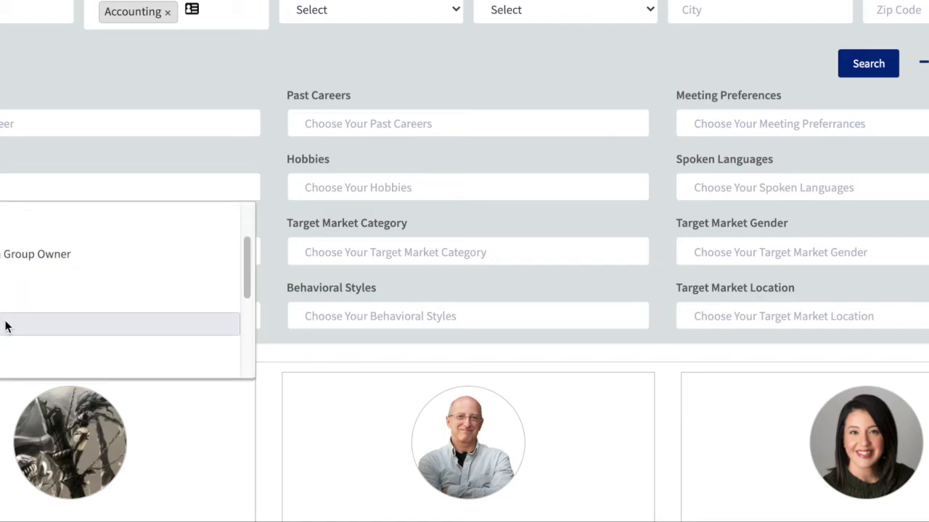
pyautogui.click(3, 326)
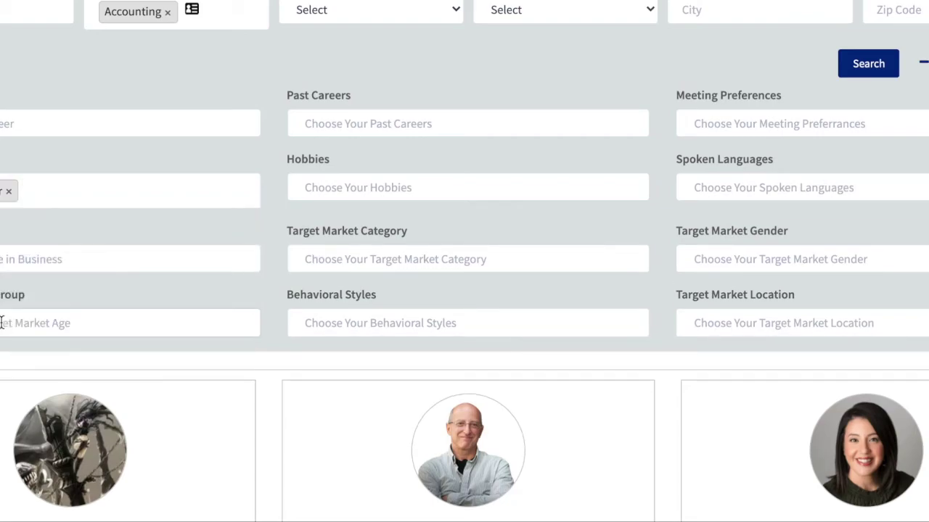
pyautogui.click(877, 64)
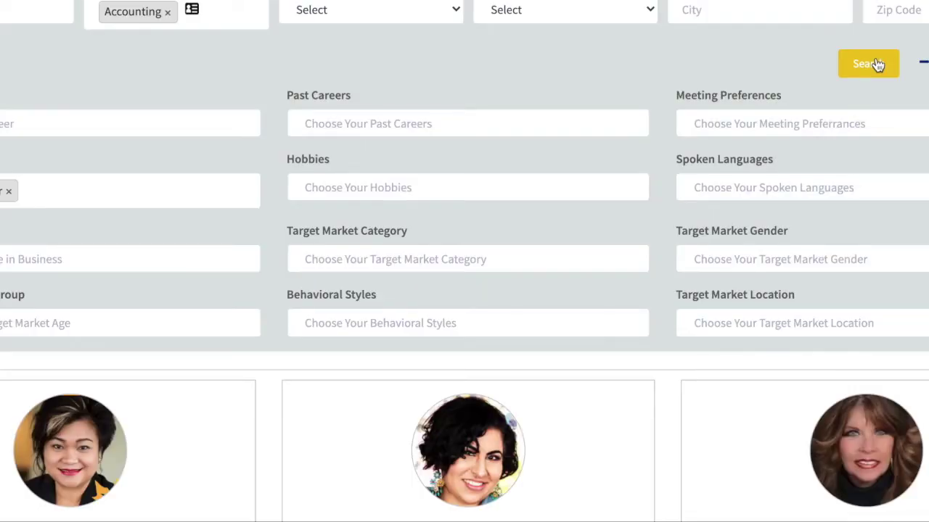
pyautogui.scroll(-4, 657, 441)
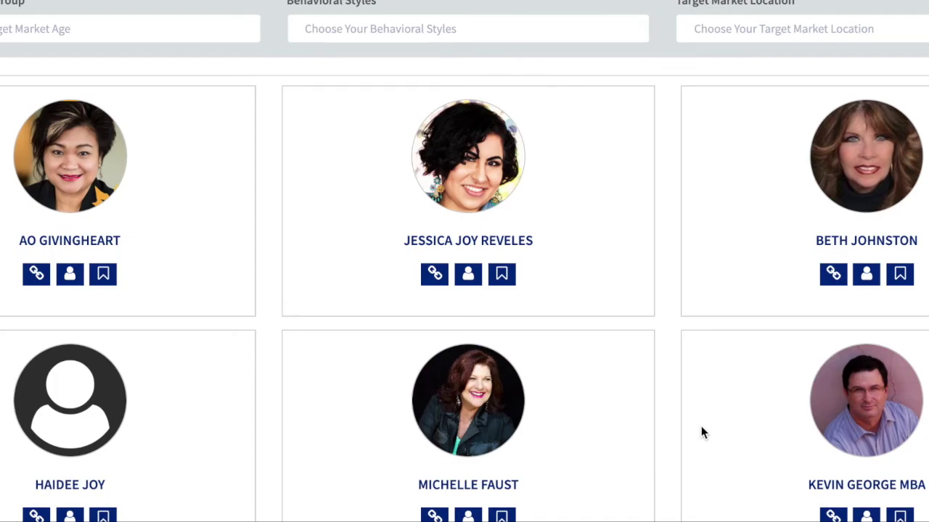
pyautogui.scroll(7, 700, 426)
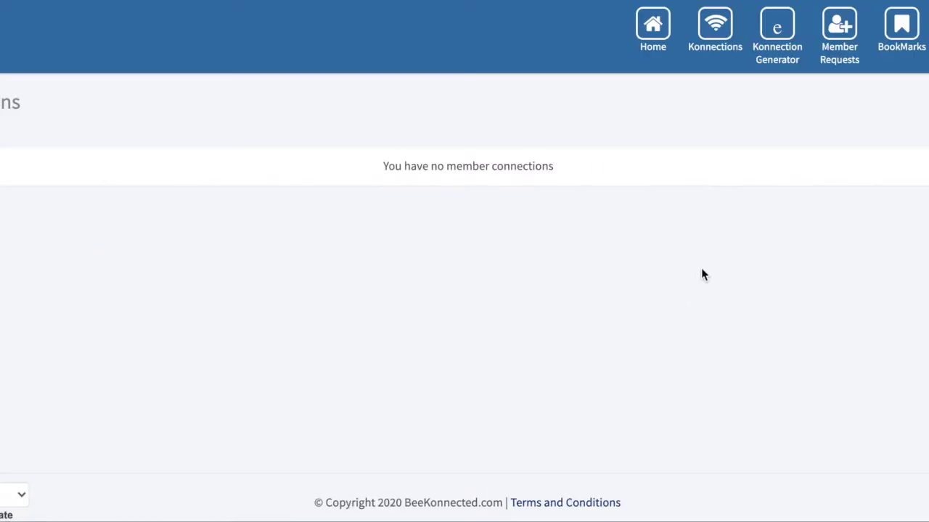
# Go to Konnections to view the pending Member Requests
pyautogui.click(846, 64)
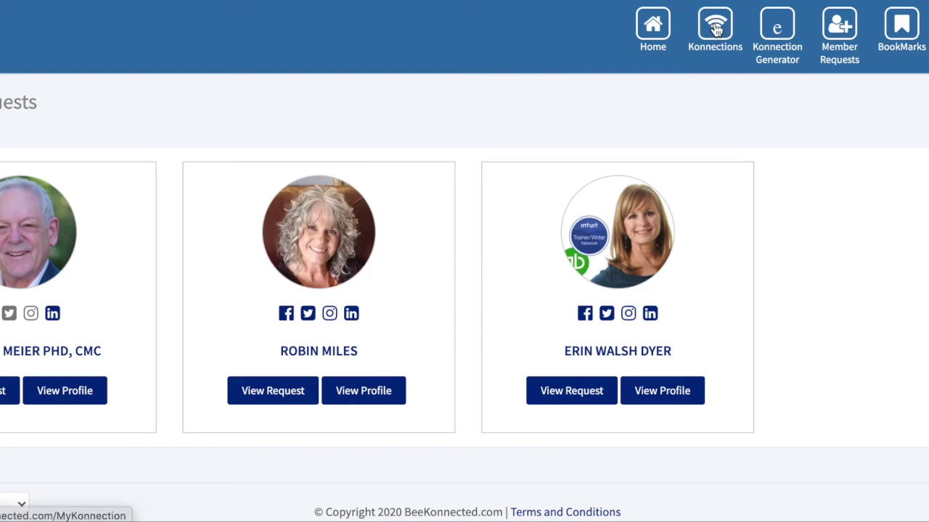
# Bookmark the top-centre member in the Konnection Generator results and view the BookMarks list
pyautogui.click(777, 32)
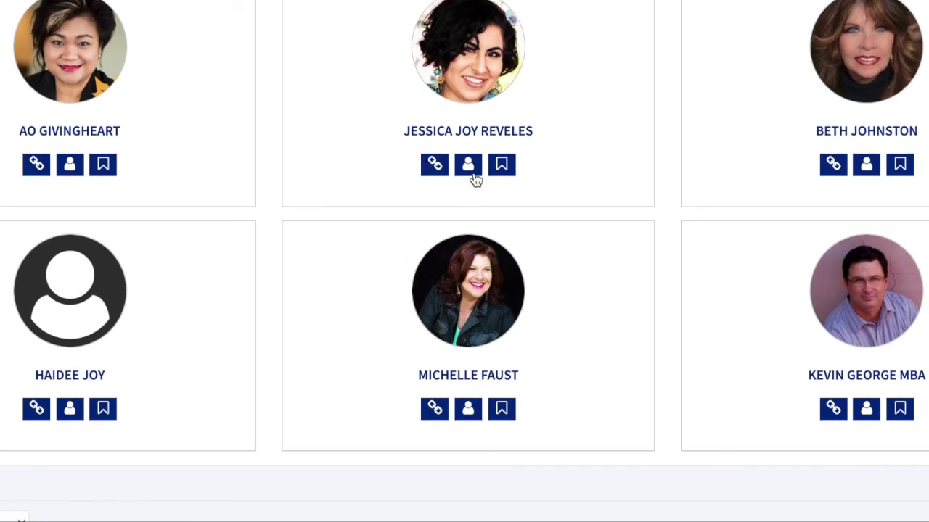
pyautogui.click(502, 165)
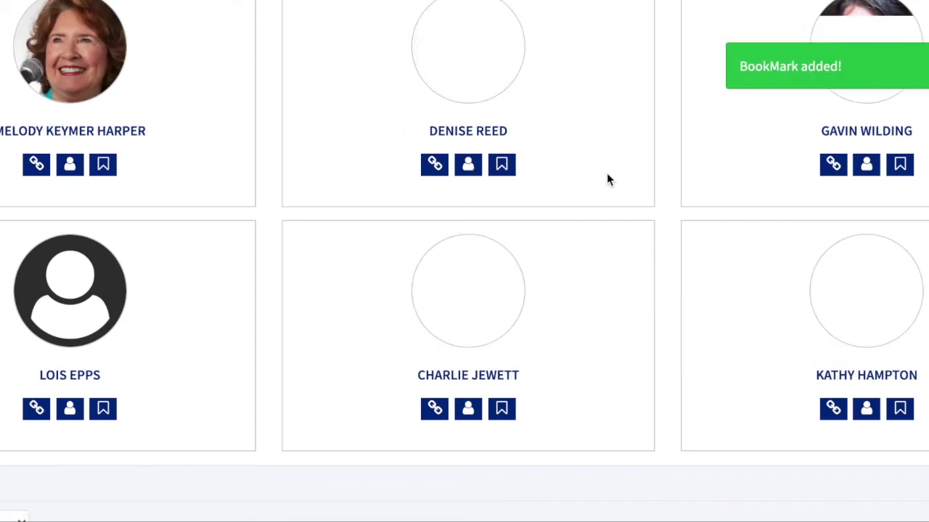
pyautogui.scroll(5, 608, 179)
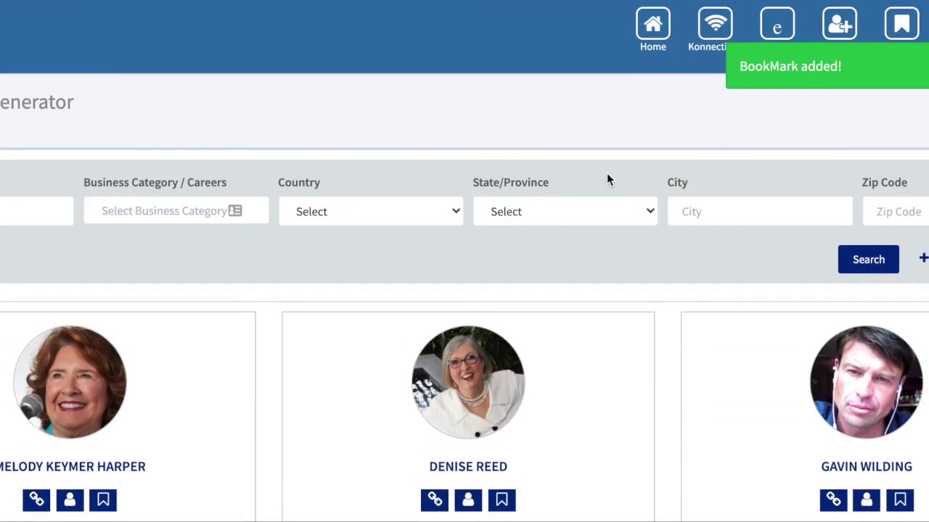
pyautogui.click(903, 29)
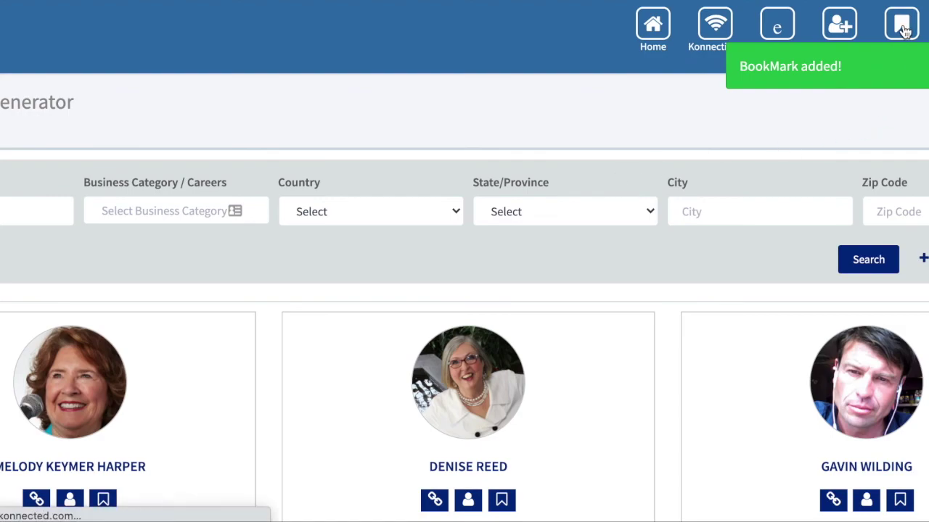